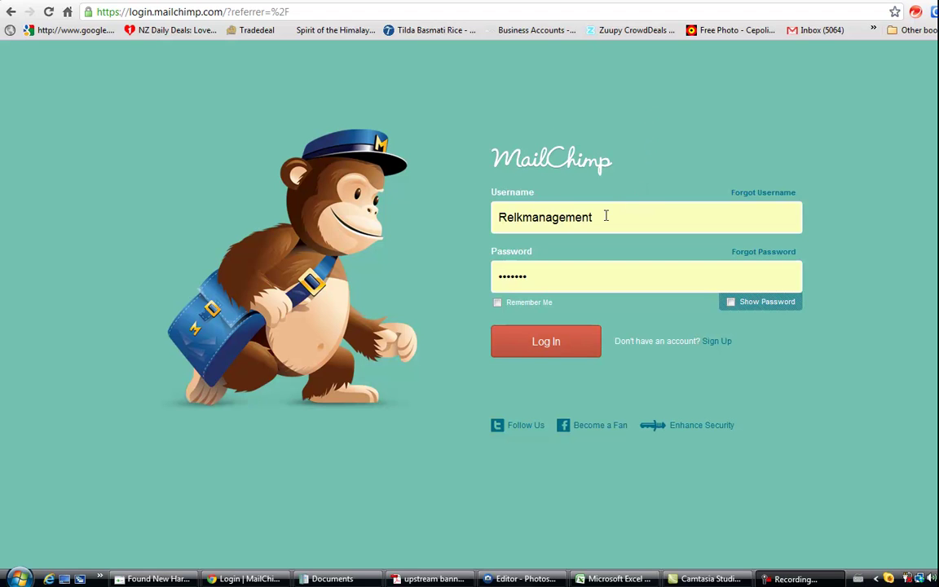
Step: Log in with the prefilled account credentials and open the camp1 draft campaign for editing
click(562, 336)
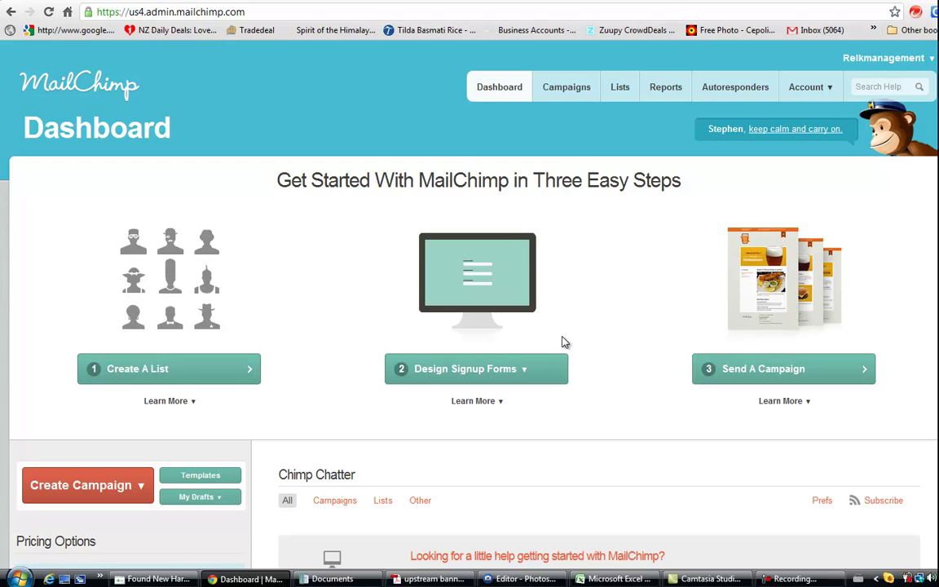
click(571, 97)
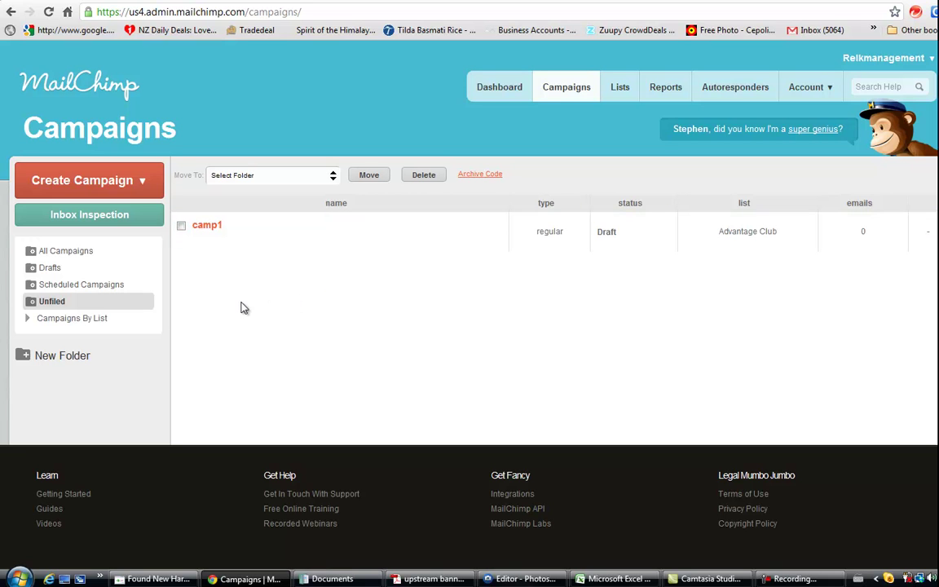
click(126, 196)
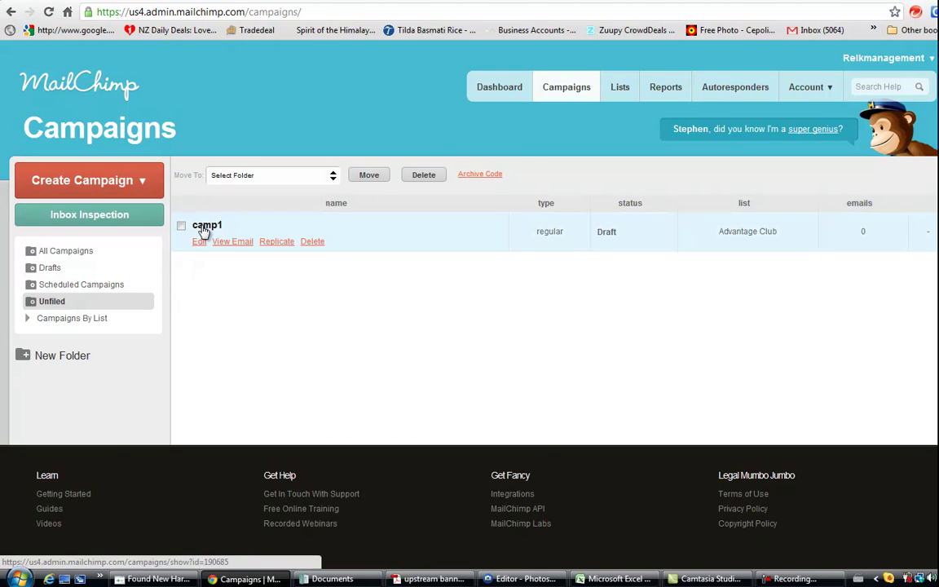
click(200, 243)
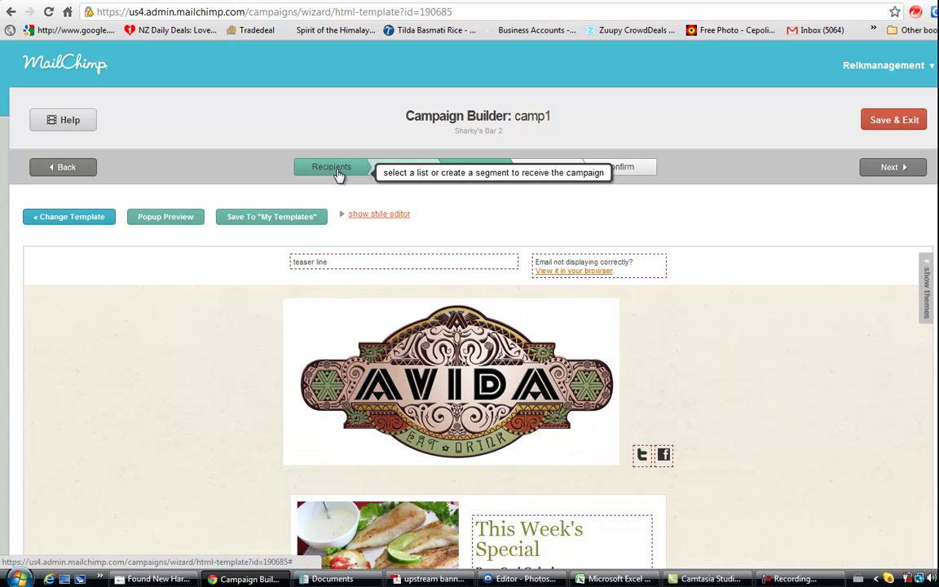
Step: Go back to the campaign's recipients stage and continue to setup with the Advantage Club list
click(338, 176)
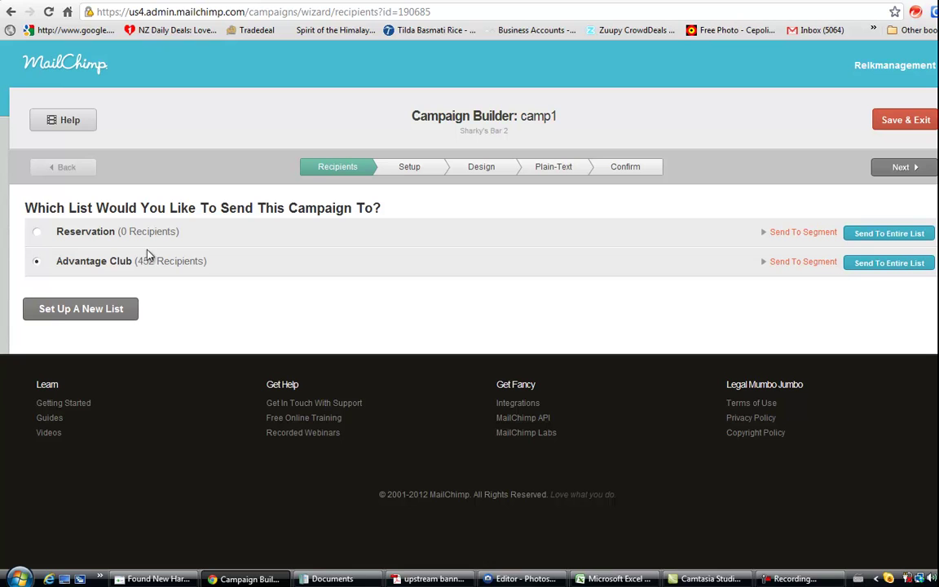
click(924, 169)
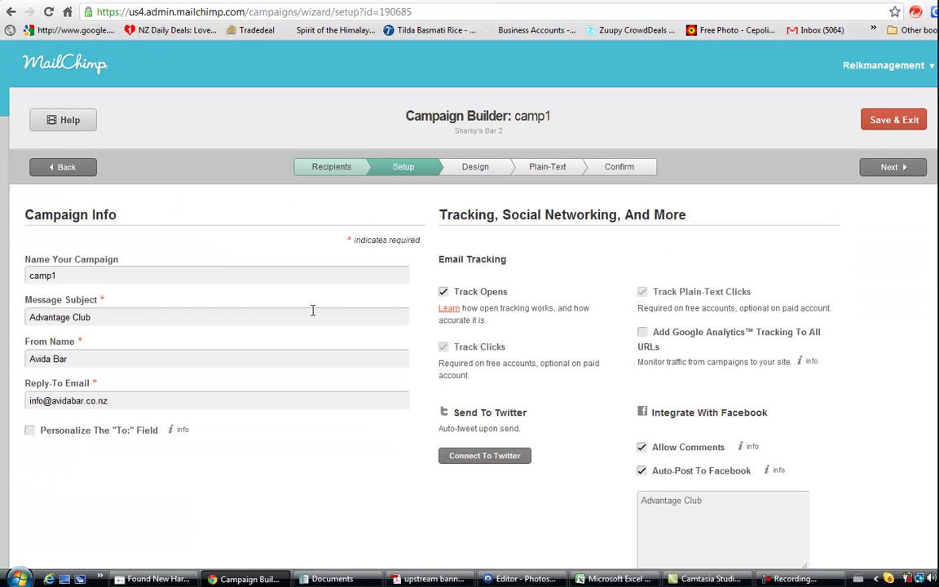
Step: Check the campaign name, message subject, from name and reply-to email fields in the campaign info
click(113, 280)
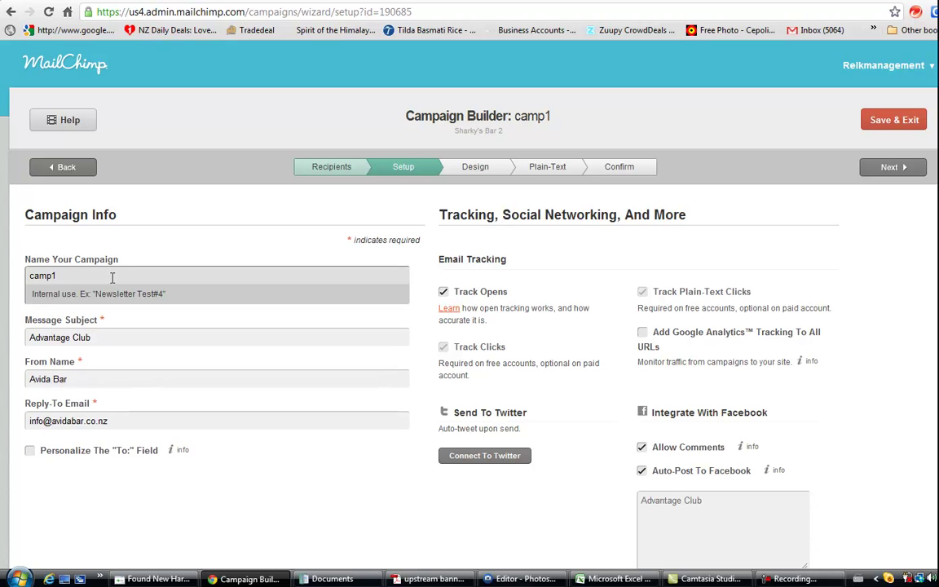
click(119, 330)
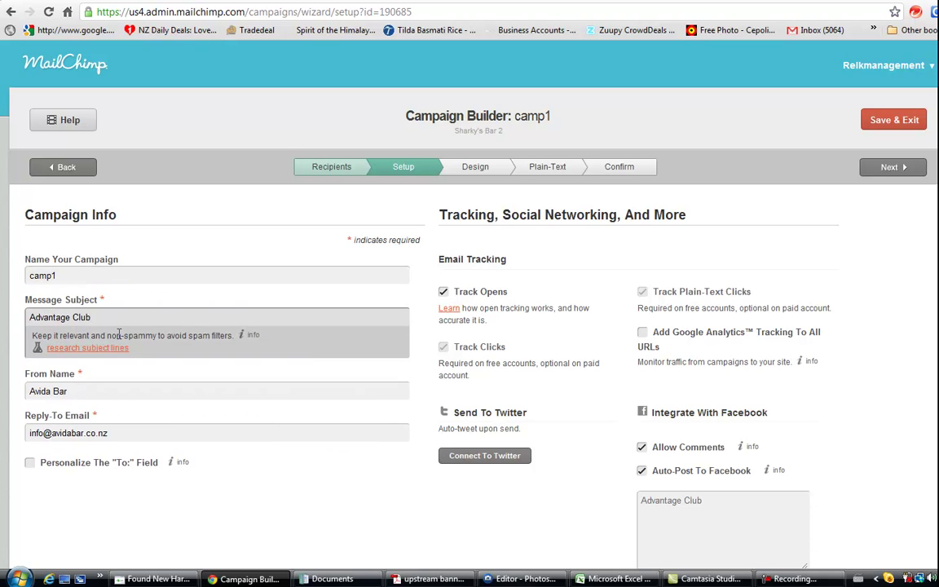
click(109, 391)
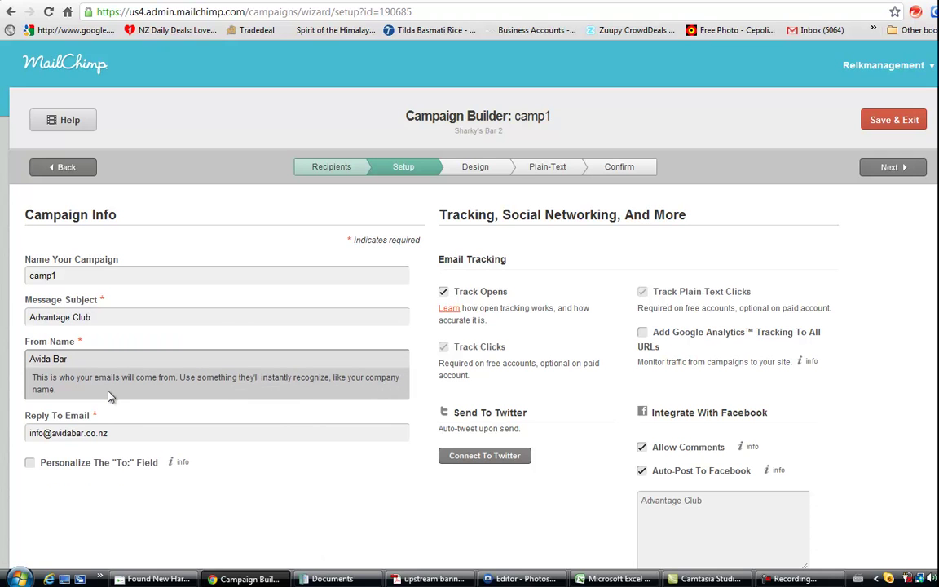
click(119, 434)
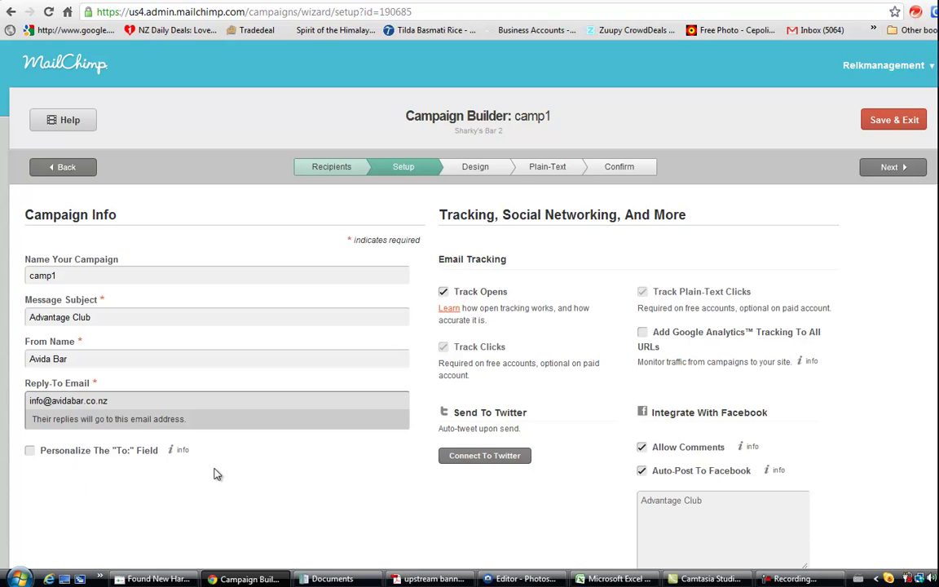
Step: Replace the Facebook auto-post message with "Hey check out our latest newsletter" and proceed to the design stage
scroll(538, 272, down, 1)
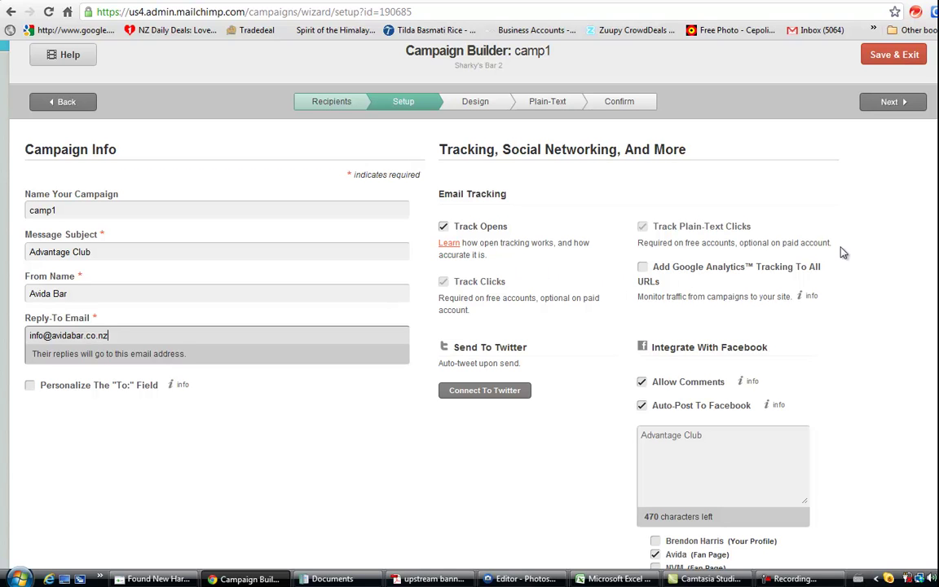
scroll(844, 253, down, 1)
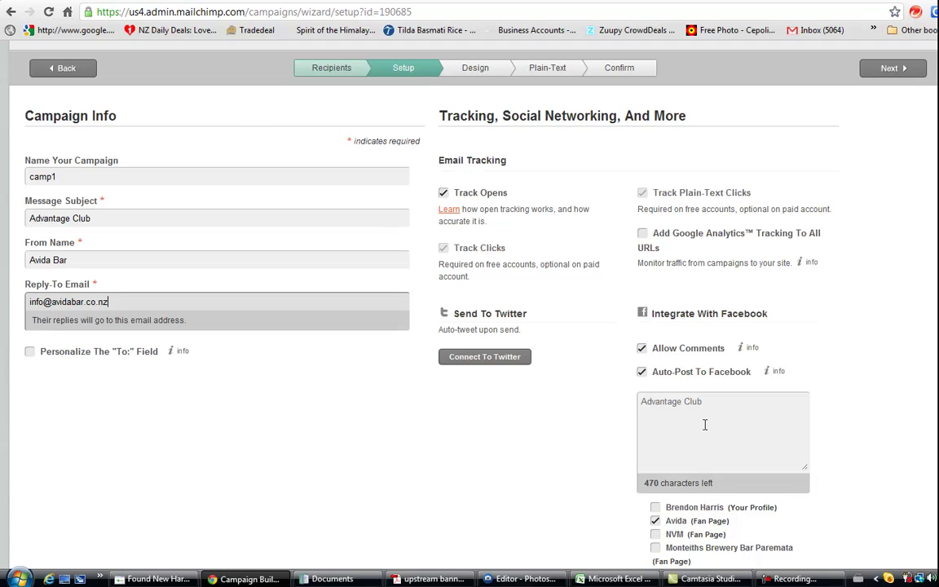
drag(706, 405, 639, 406)
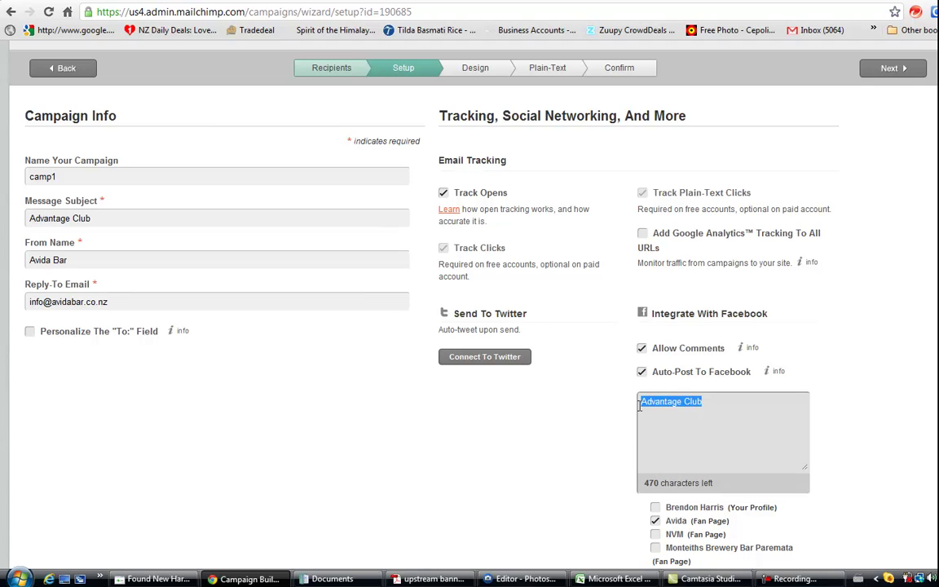
text(Hey check out o)
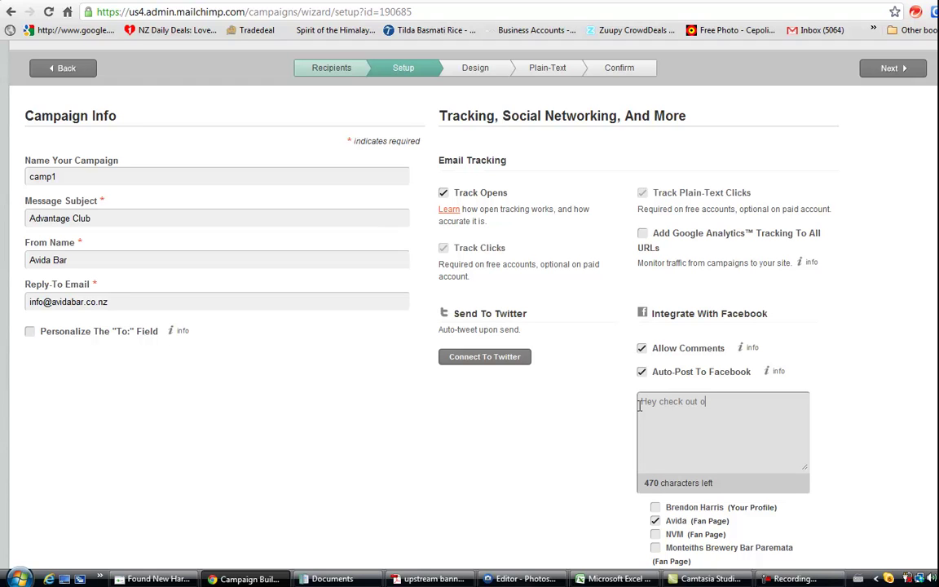
text(ur latest newsletter)
scroll(469, 310, down, 4)
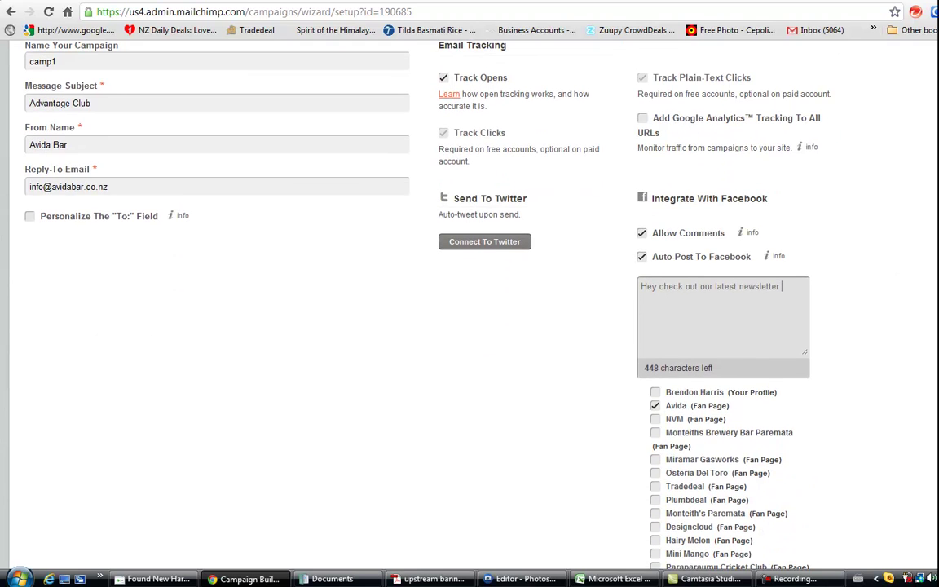
scroll(469, 310, up, 4)
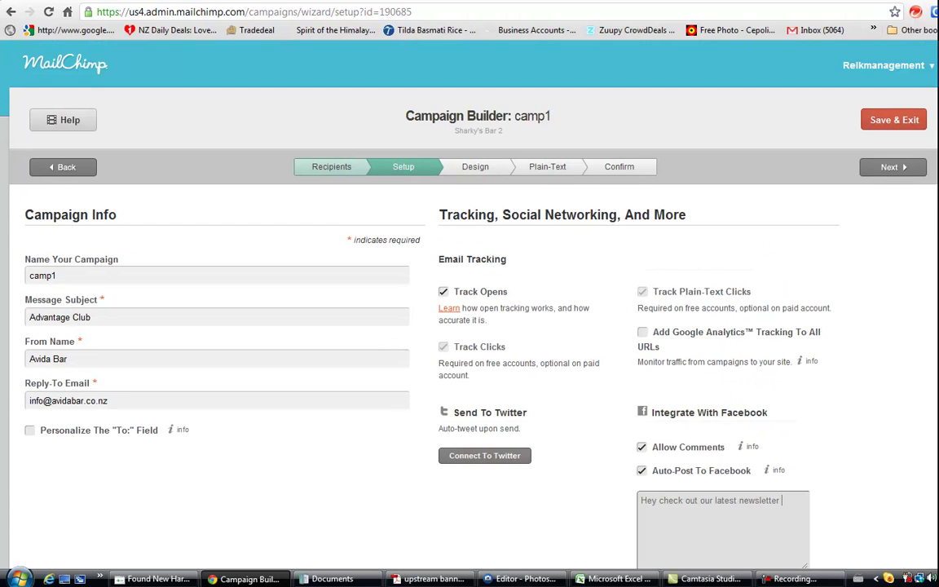
click(914, 174)
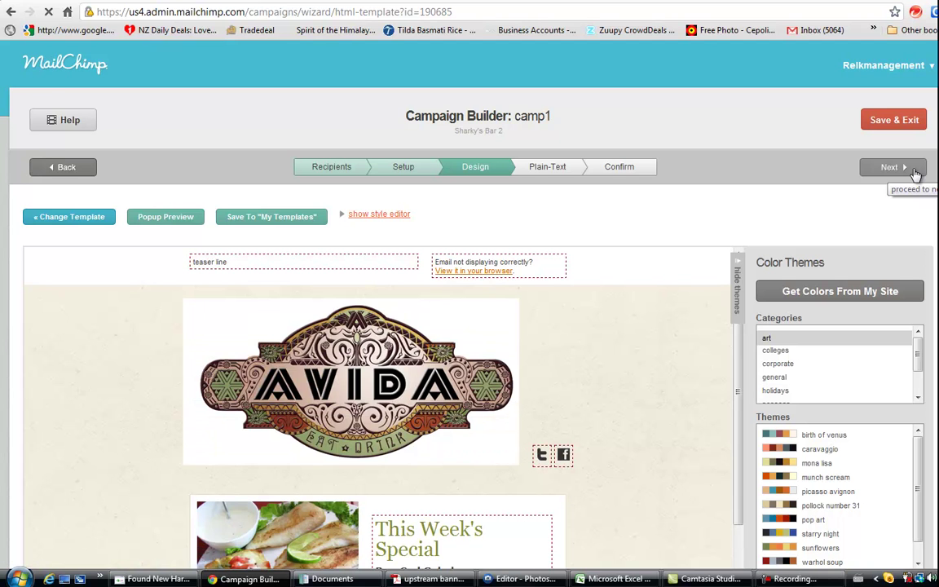
Step: Look over the newsletter template's content and show the style editor with its page heading settings
scroll(469, 302, down, 6)
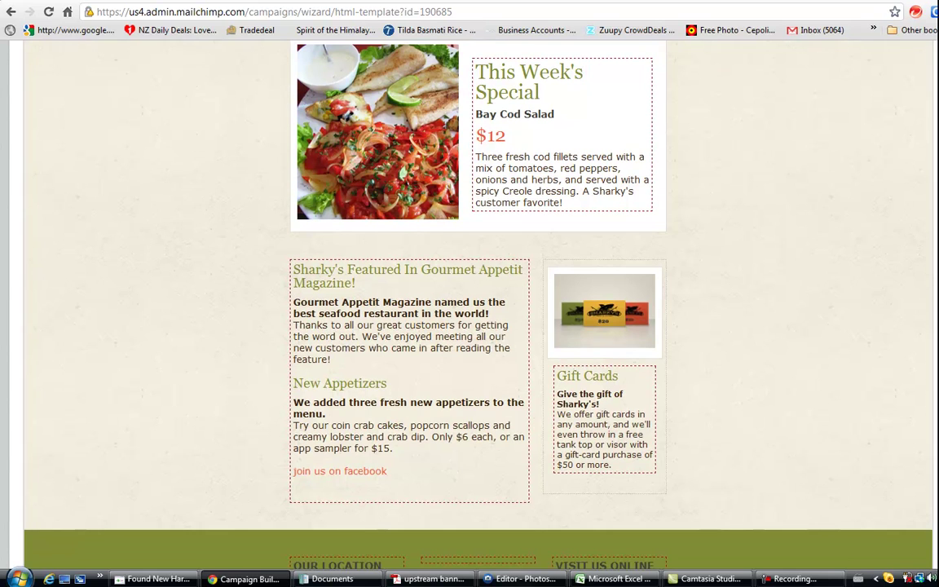
scroll(470, 301, up, 4)
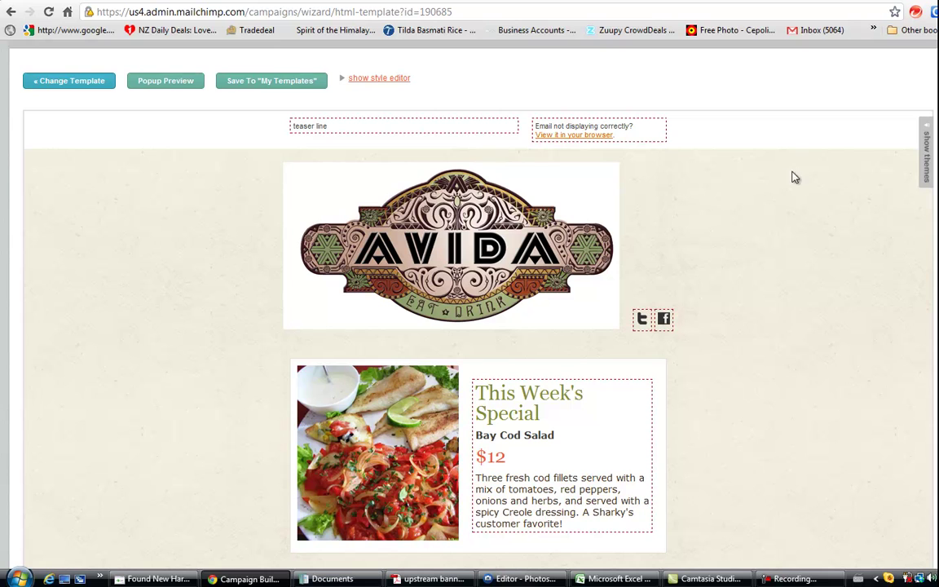
click(390, 80)
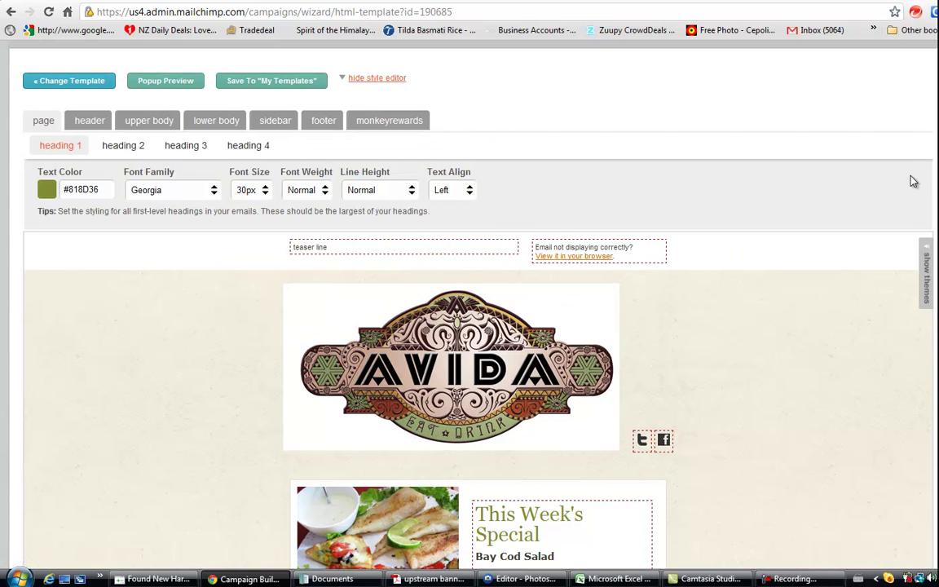
scroll(823, 163, down, 1)
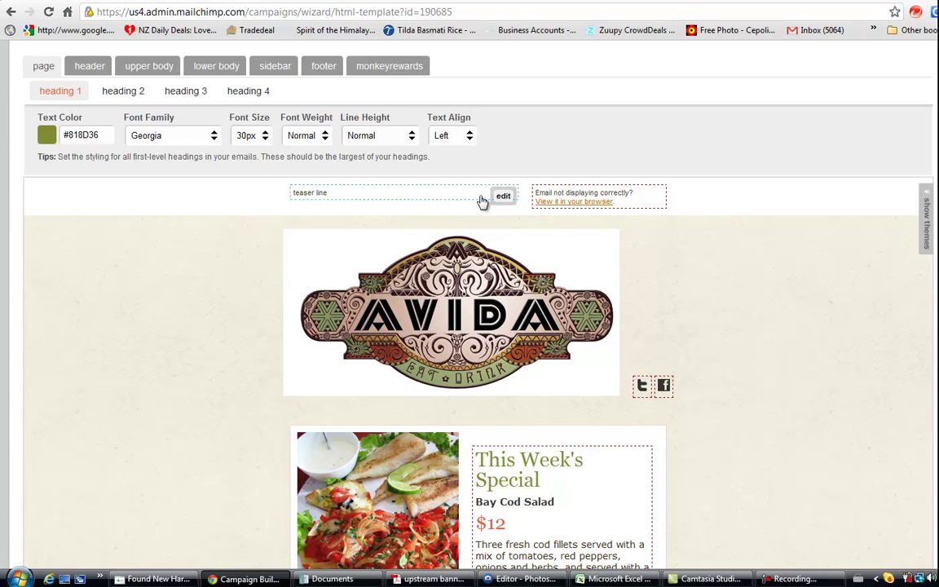
Step: Open the teaser line above the logo in the content editor and save it
click(483, 198)
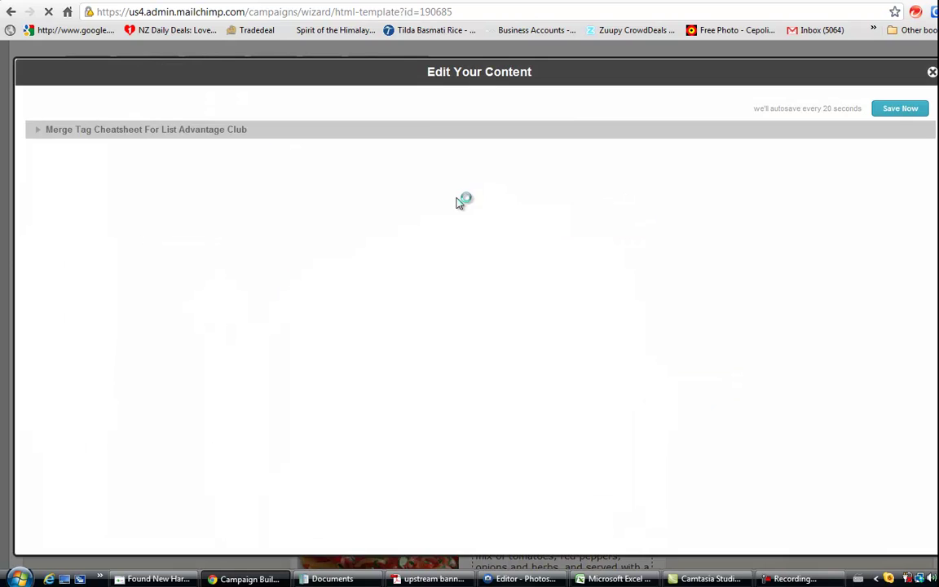
click(104, 160)
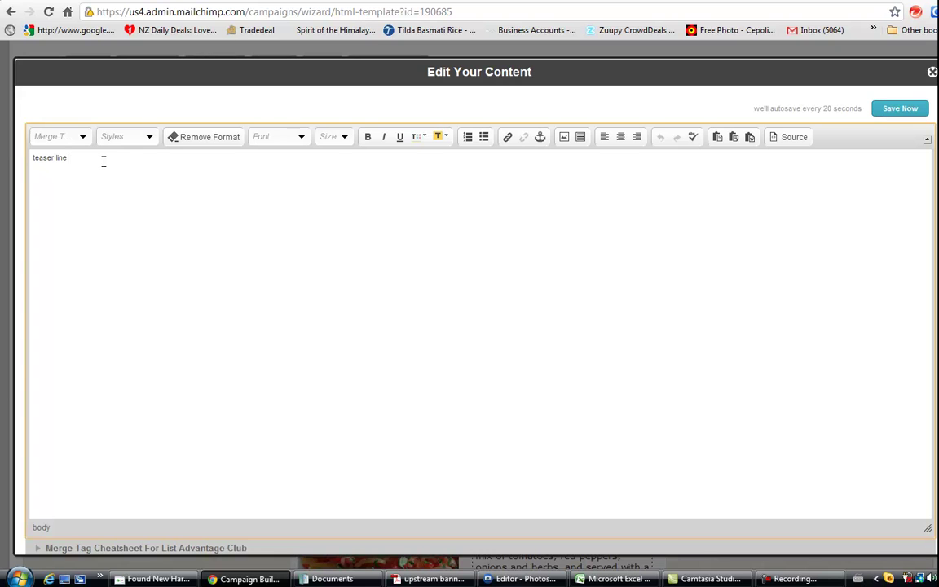
click(899, 111)
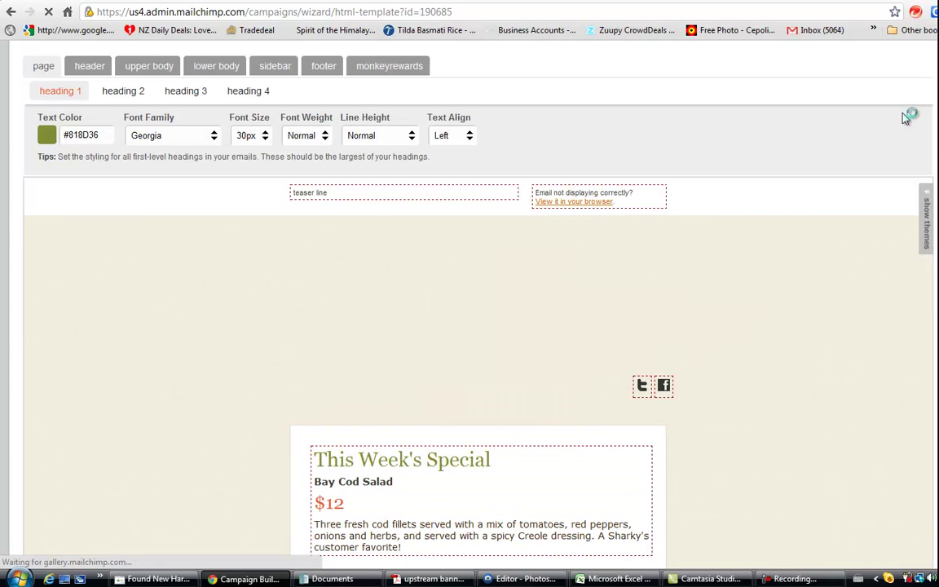
Step: Inspect the header logo's image properties and its upload options, then close the file manager
scroll(759, 159, down, 3)
mouse_move(503, 234)
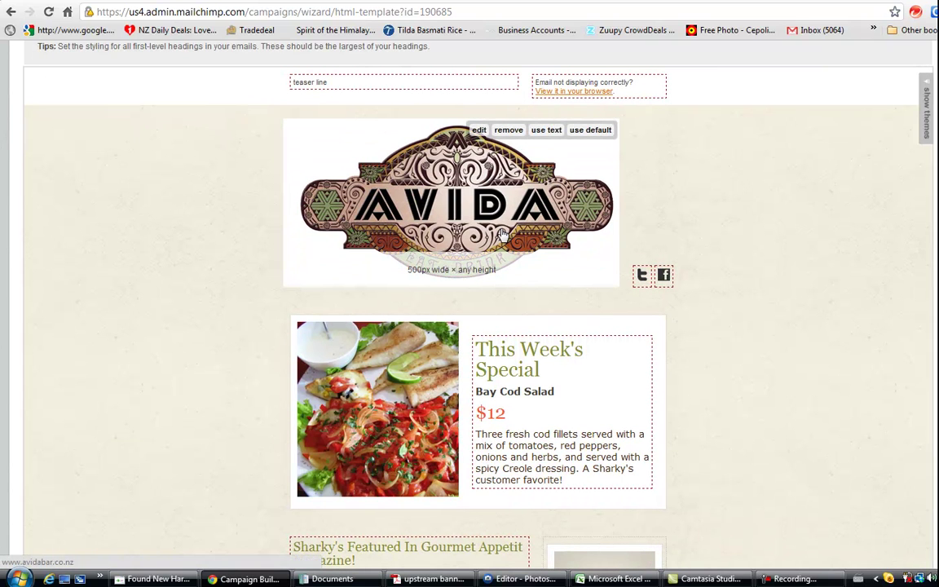
click(479, 131)
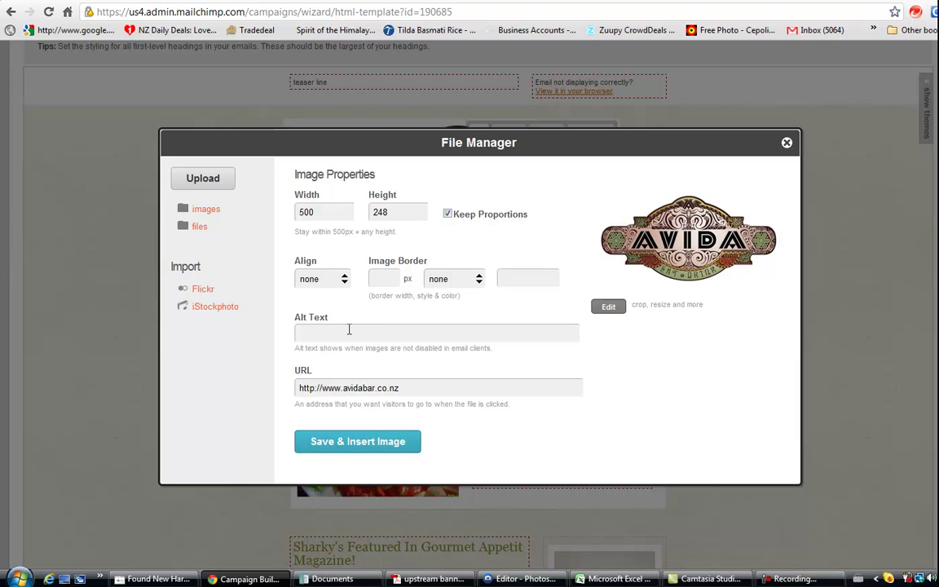
click(221, 184)
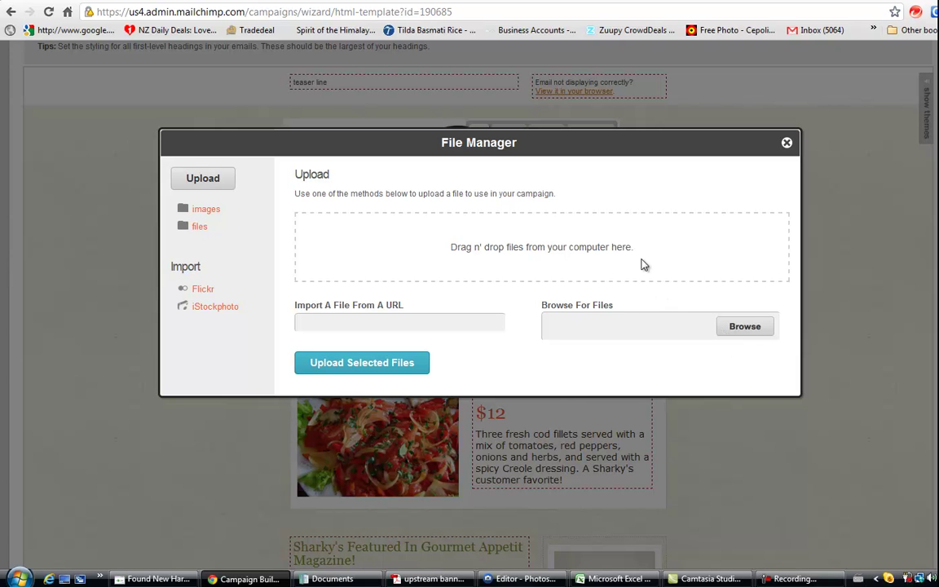
click(786, 144)
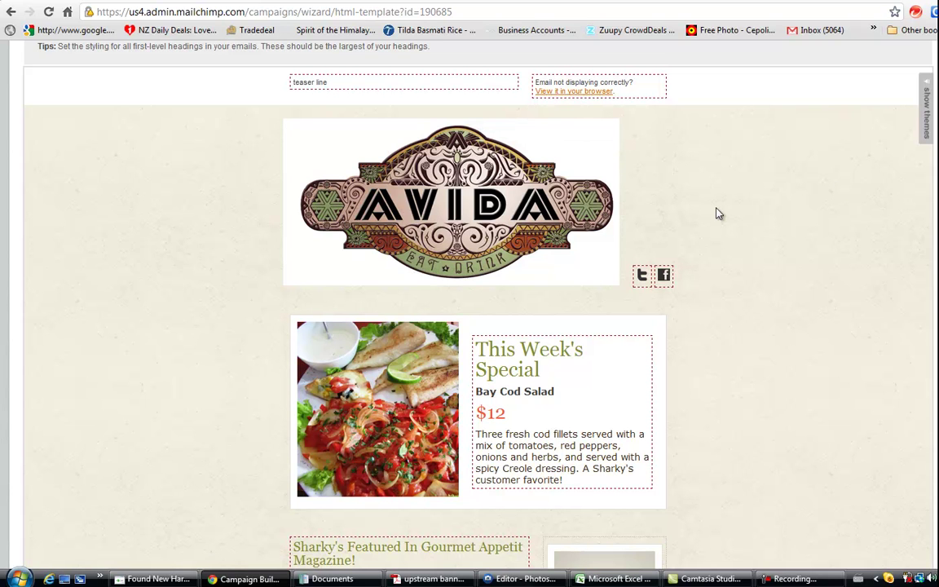
Step: Examine the upload options for replacing the food photo beside This Week's Special, then close the file manager
scroll(717, 214, down, 2)
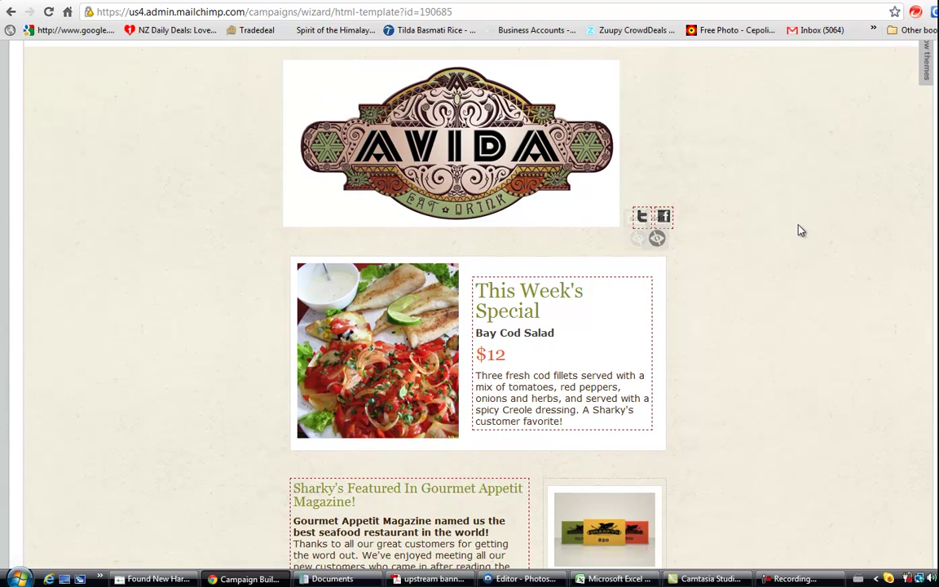
scroll(470, 302, down, 2)
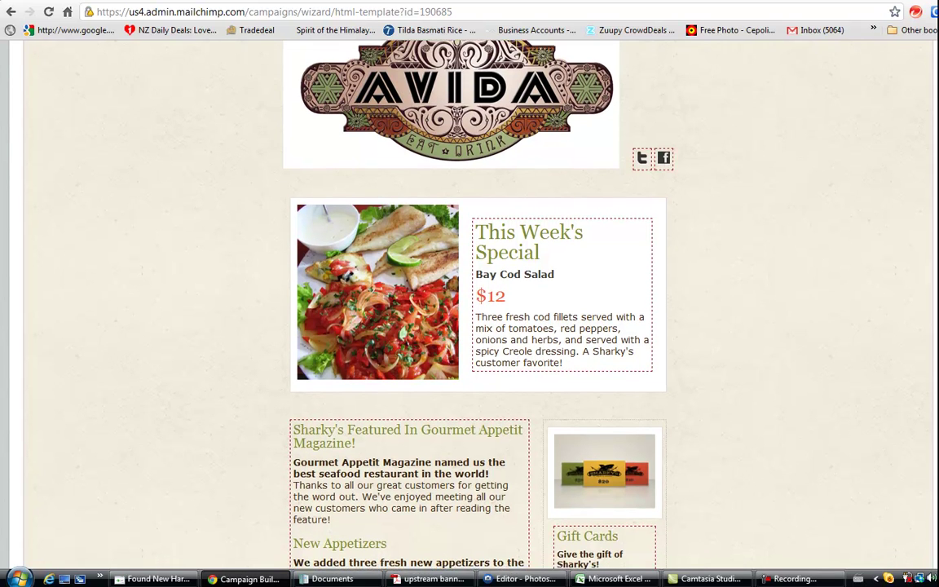
scroll(809, 247, down, 2)
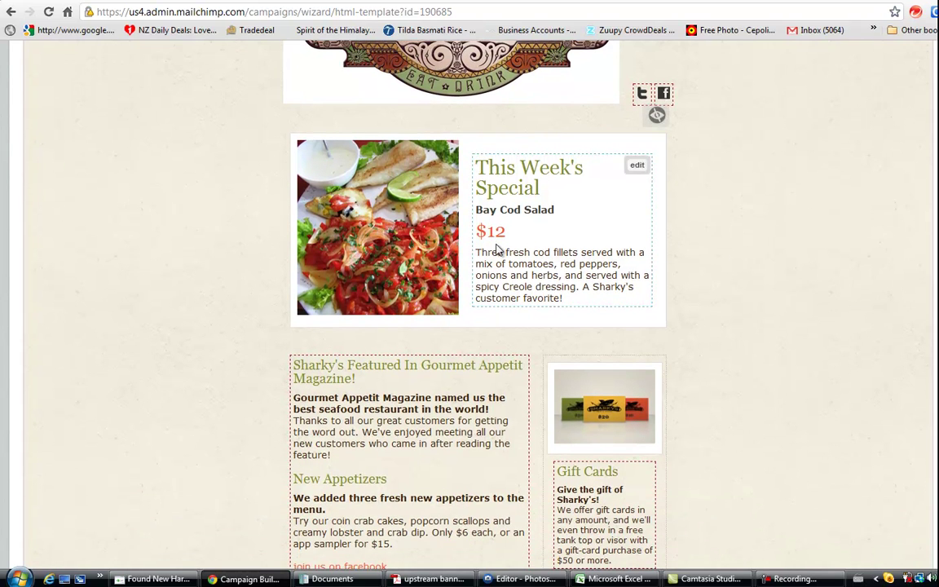
mouse_move(417, 253)
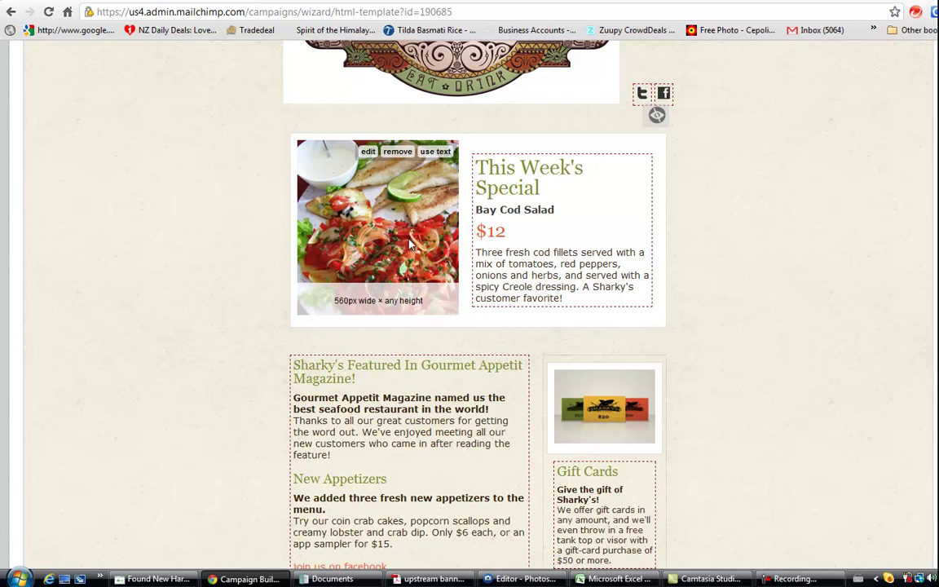
click(368, 152)
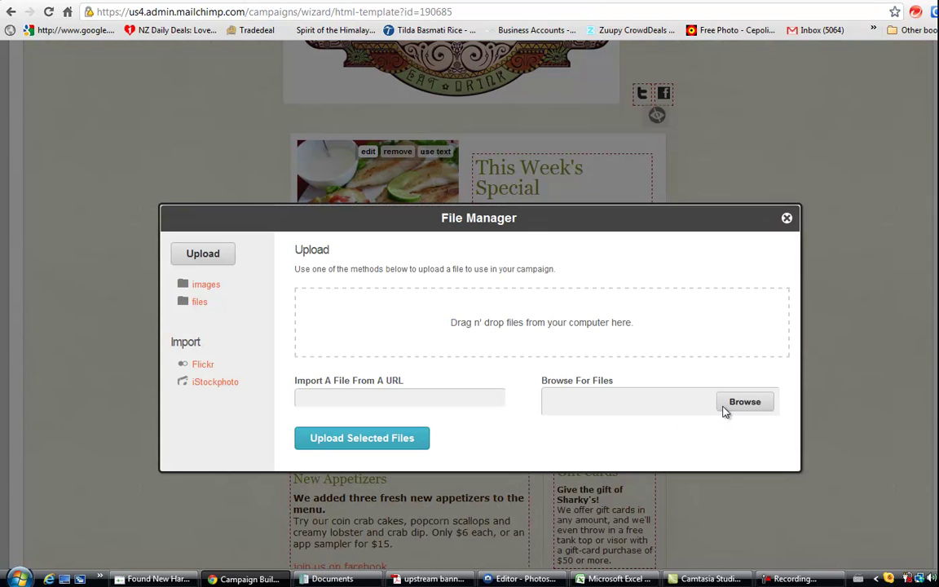
click(786, 220)
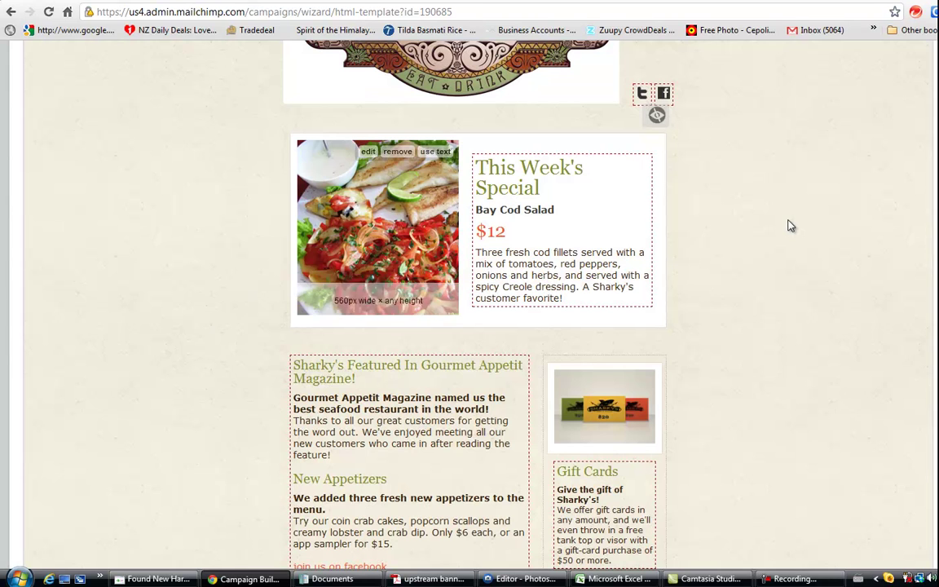
Step: Open the This Week's Special text for editing, add trial letters after its heading, and delete them again
click(573, 207)
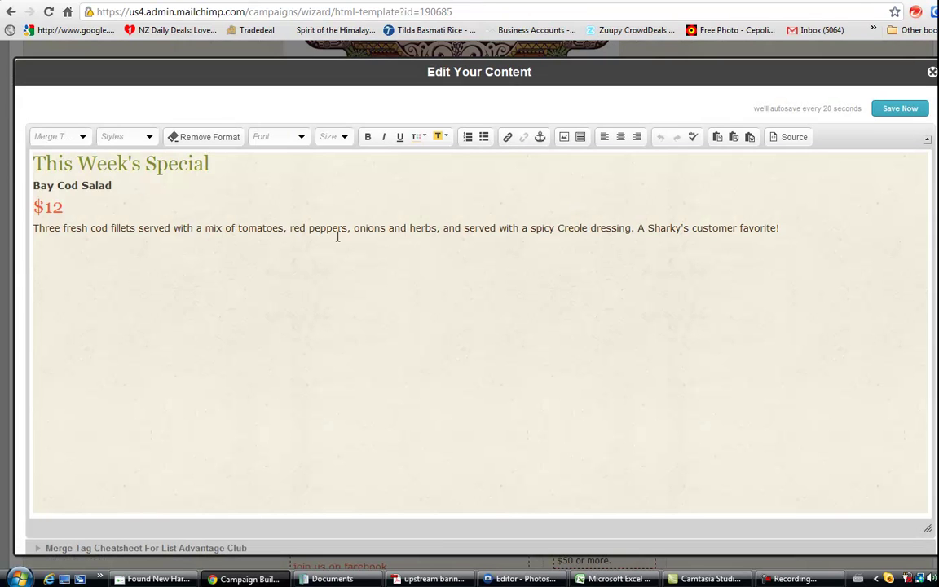
click(201, 226)
click(179, 166)
click(211, 165)
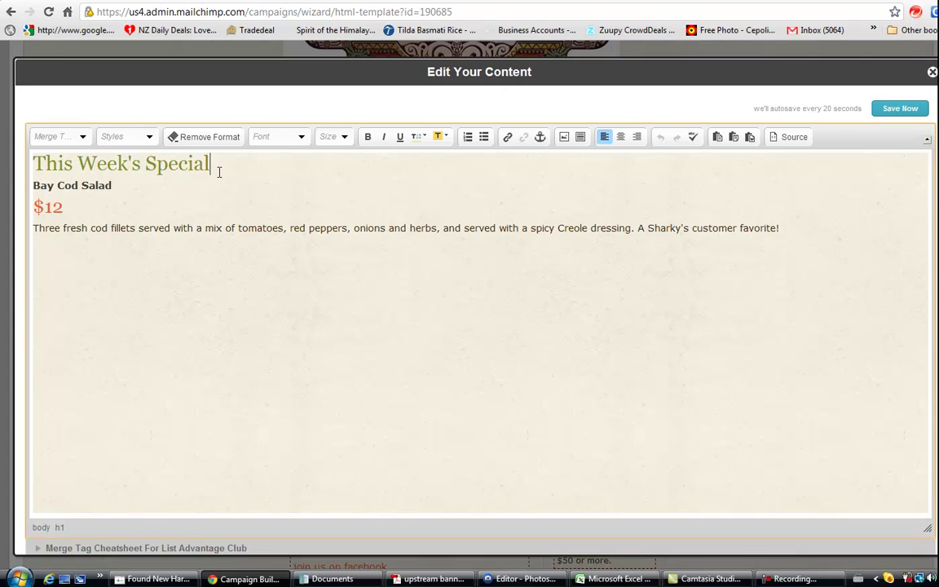
text(hhhhhh)
key(BackSpace)
key(BackSpace)
key(BackSpace)
key(BackSpace)
key(BackSpace)
key(BackSpace)
key(BackSpace)
Step: Examine the font, size and text colour options for the This Week's Special text, then save the content block
click(309, 139)
click(308, 139)
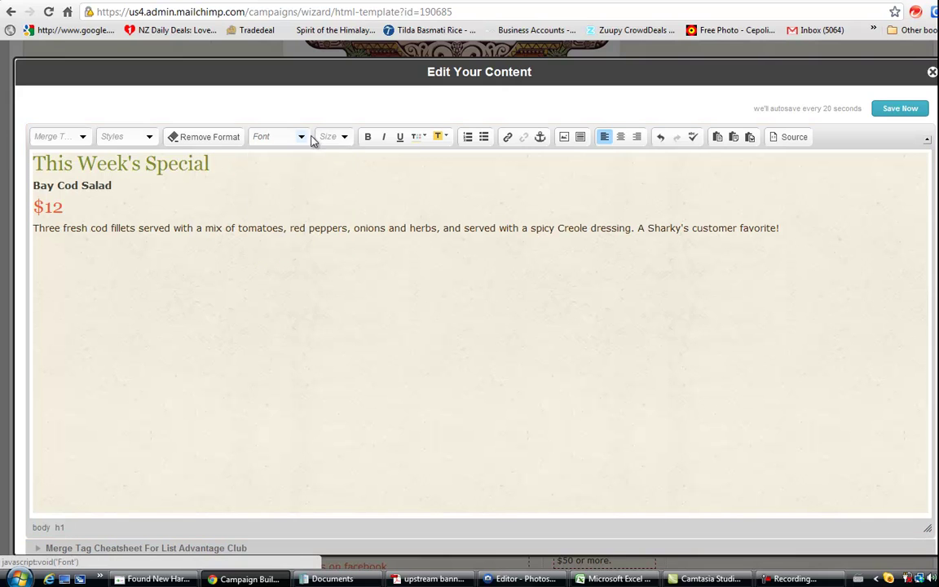
click(343, 140)
click(342, 142)
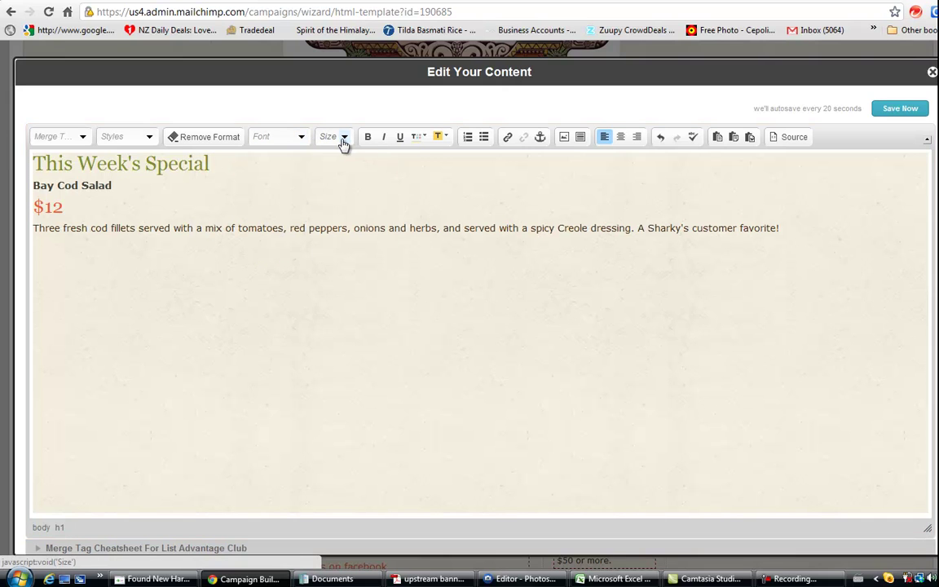
click(421, 140)
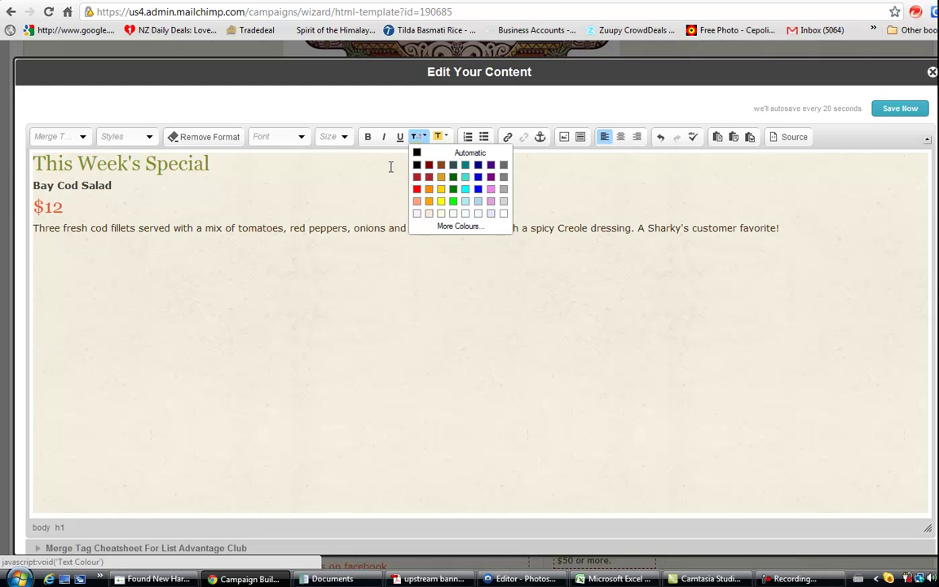
click(388, 163)
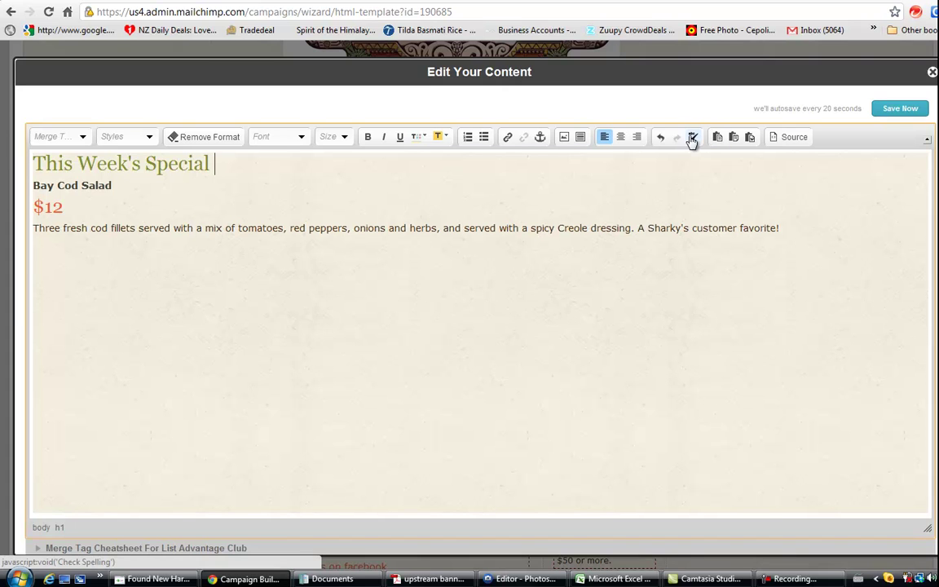
click(894, 113)
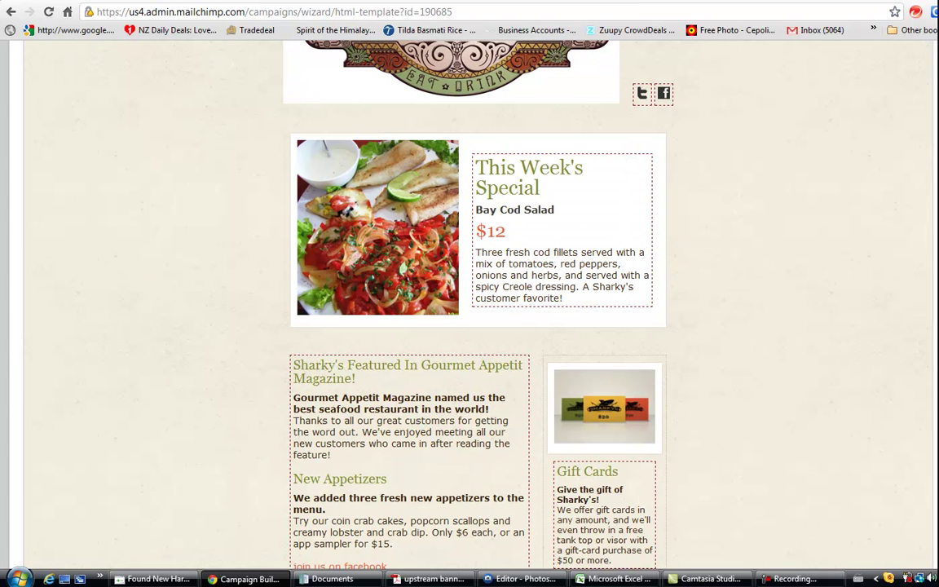
scroll(801, 520, down, 3)
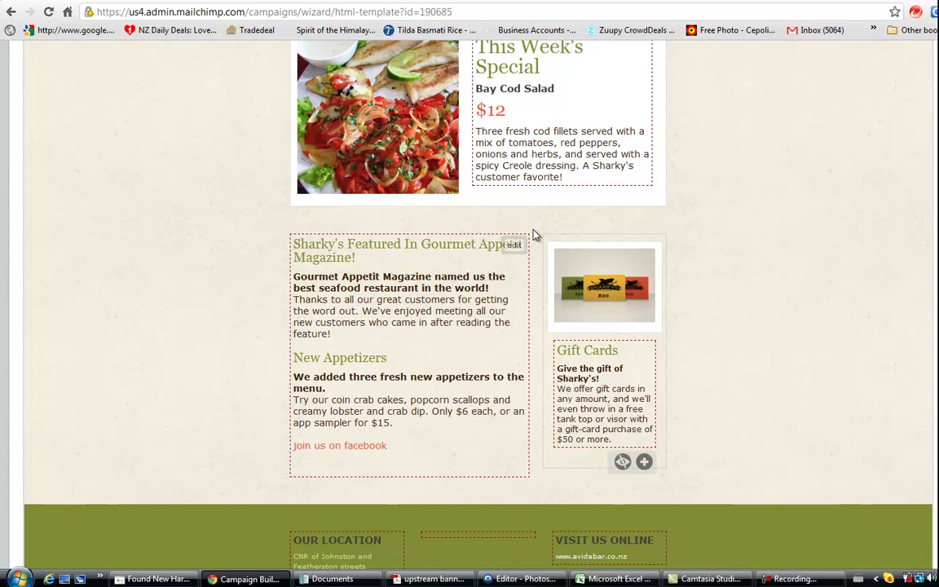
click(516, 246)
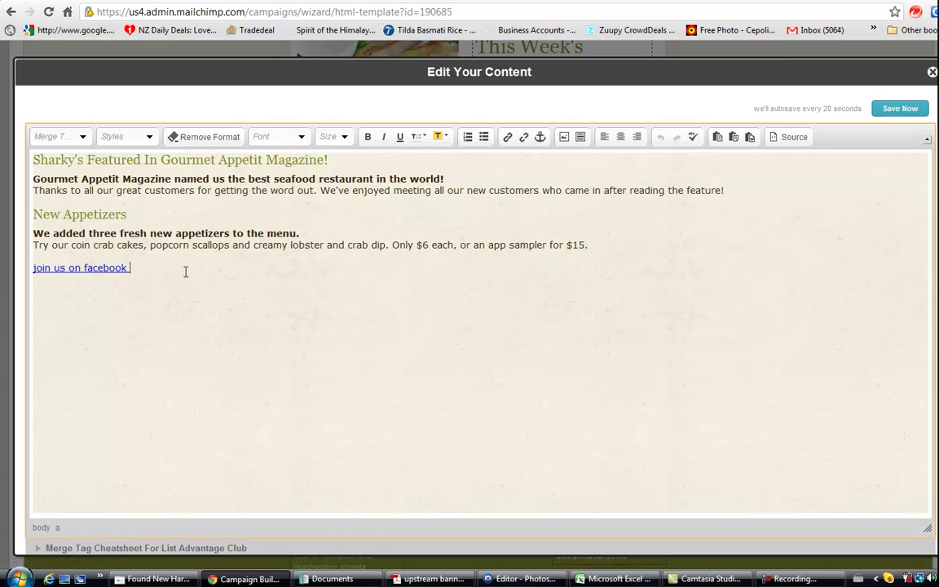
drag(133, 267, 29, 265)
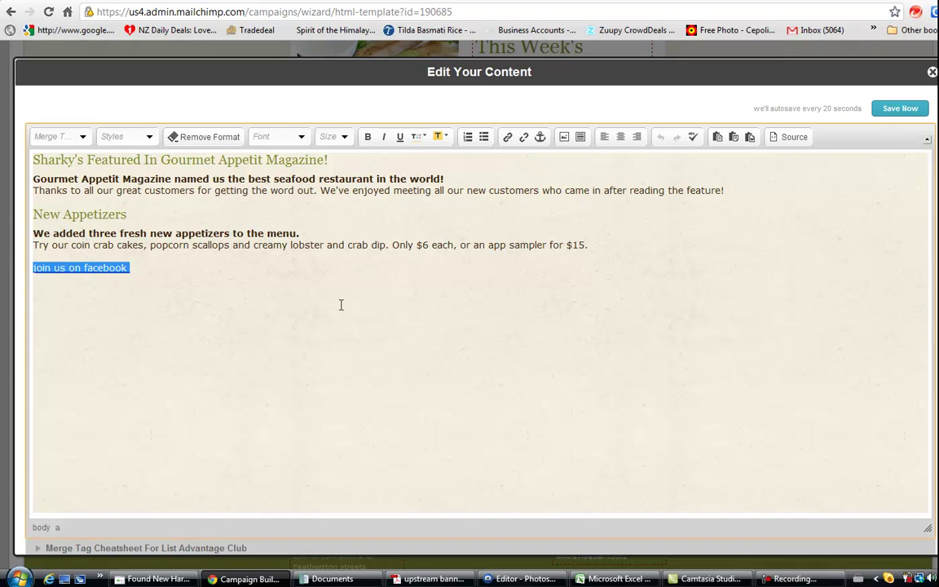
click(505, 140)
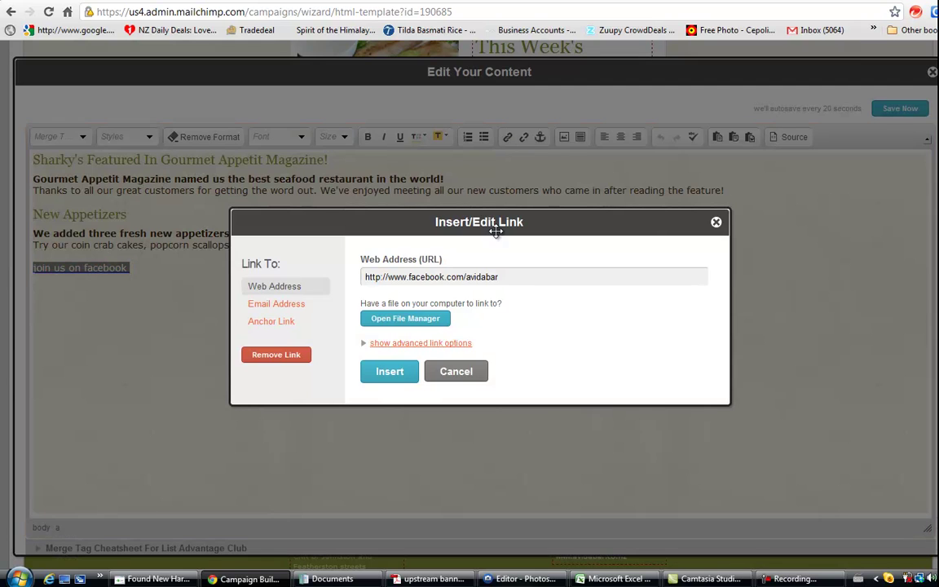
click(391, 372)
click(387, 345)
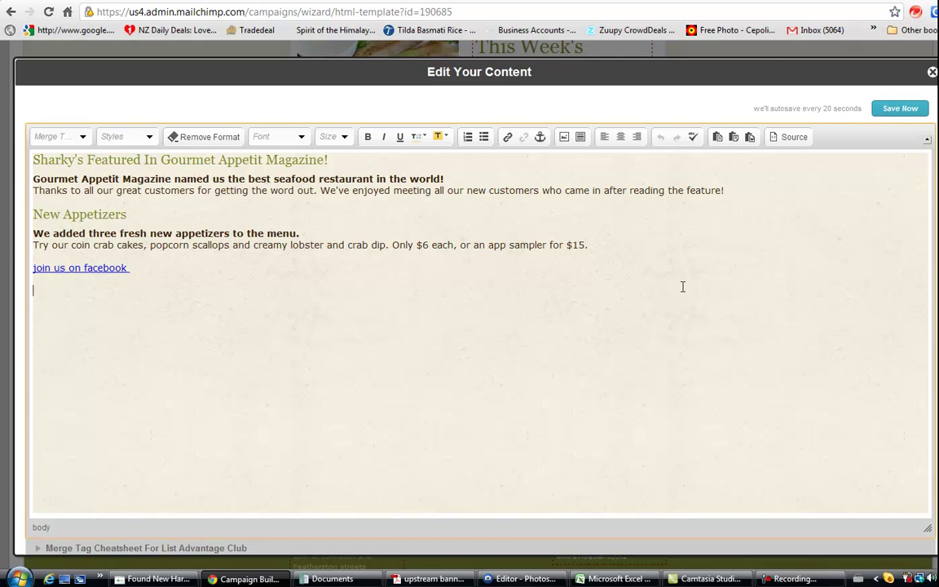
click(901, 109)
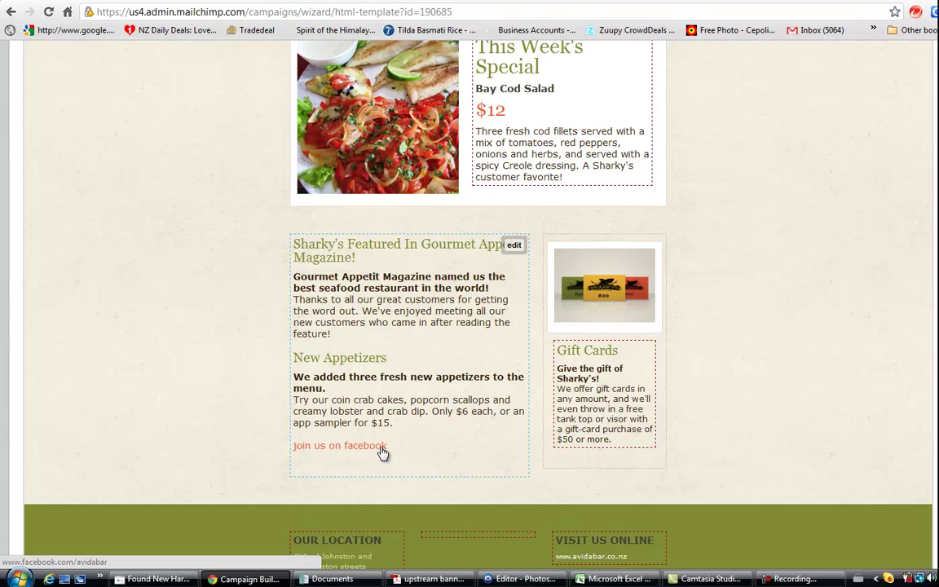
Step: Remove the gift cards image from the sidebar, then restore the default image
mouse_move(609, 294)
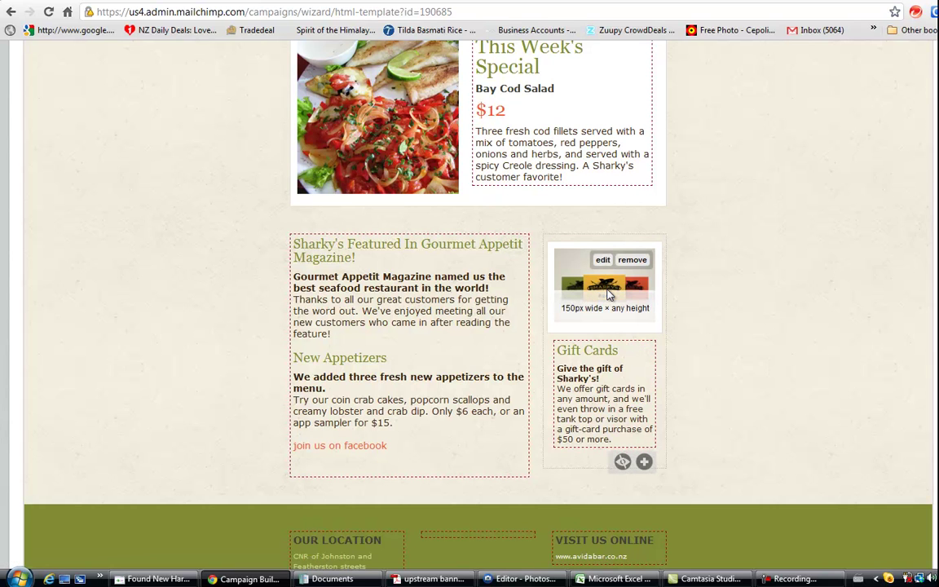
click(629, 264)
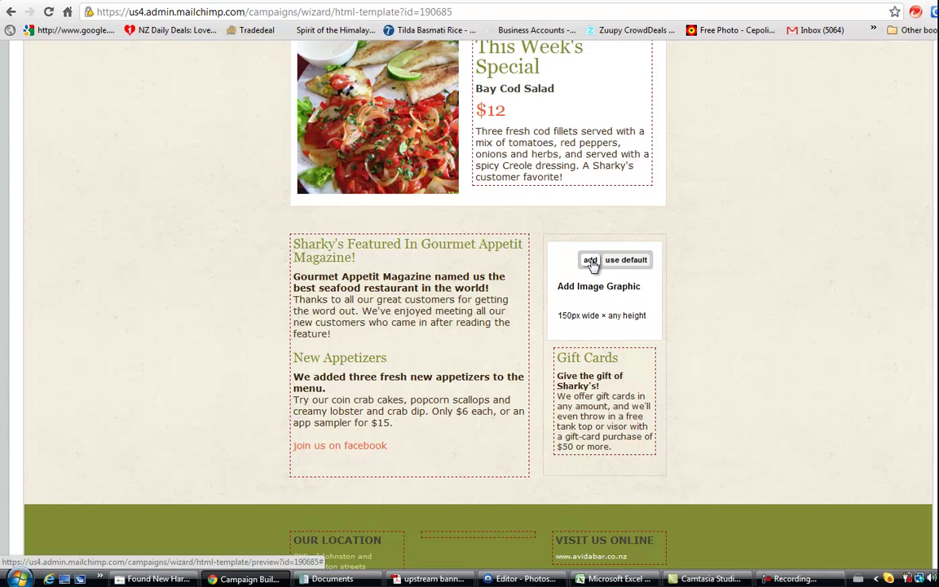
click(618, 262)
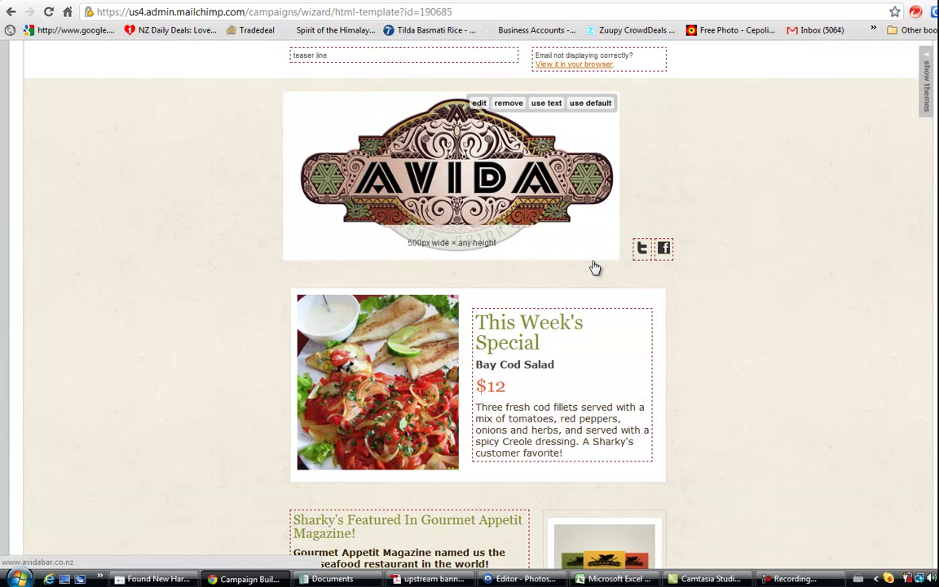
Step: Inspect the gift cards image's properties and upload options, then close the file manager
scroll(671, 287, down, 4)
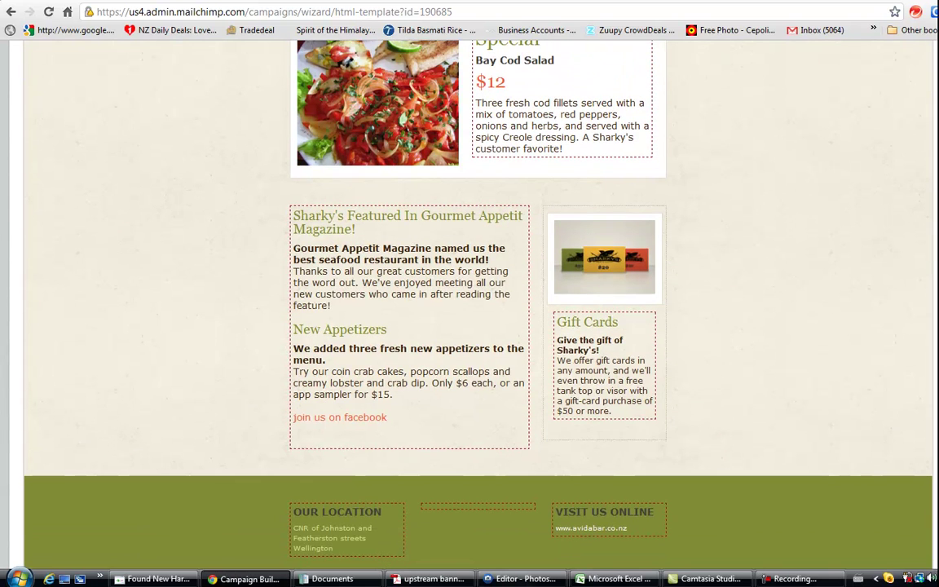
mouse_move(604, 277)
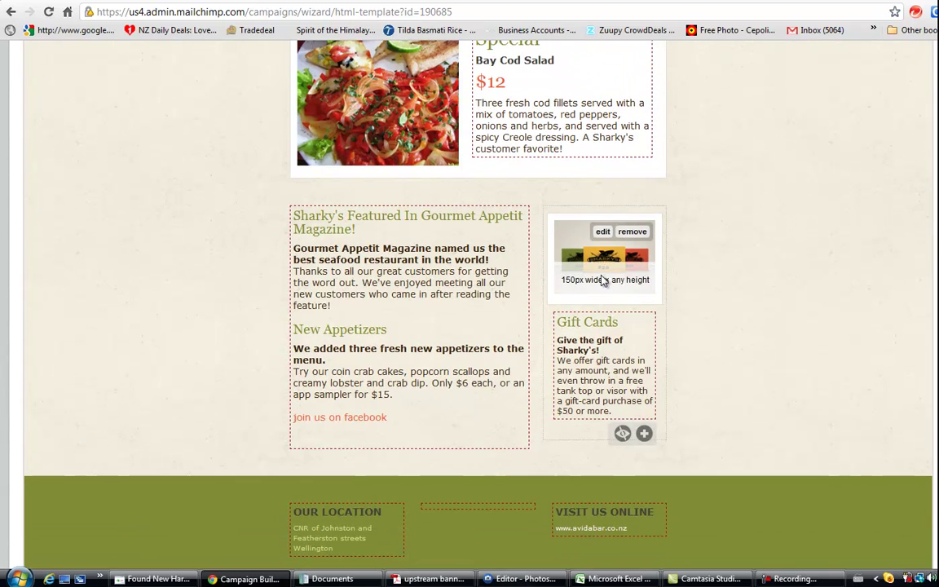
click(602, 232)
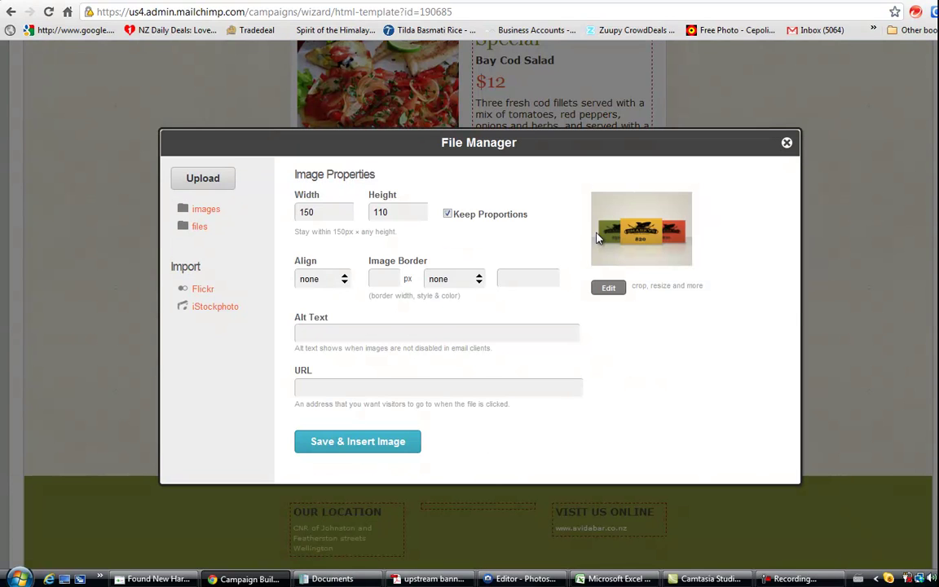
click(188, 183)
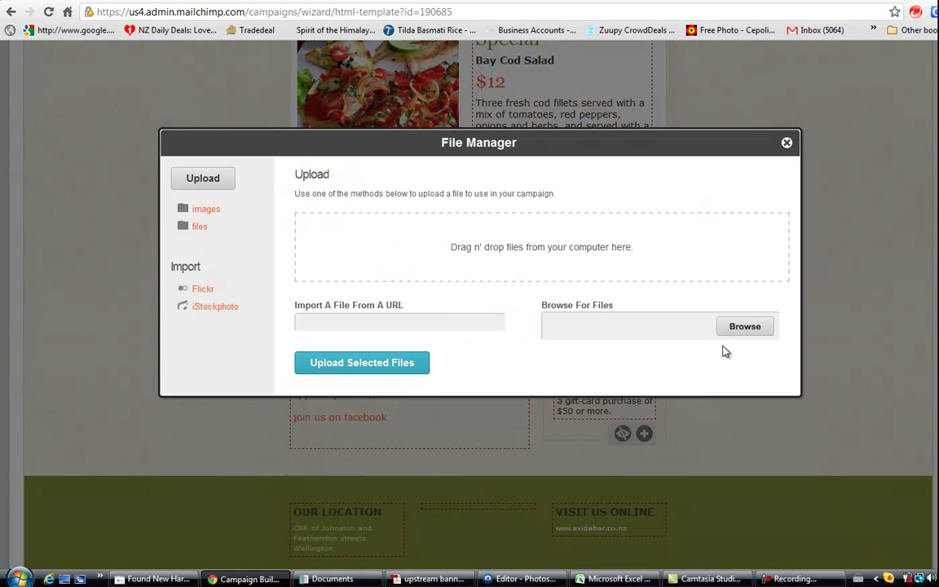
click(787, 144)
Step: Hide the Gift Cards sidebar block, then show it again
mouse_move(604, 298)
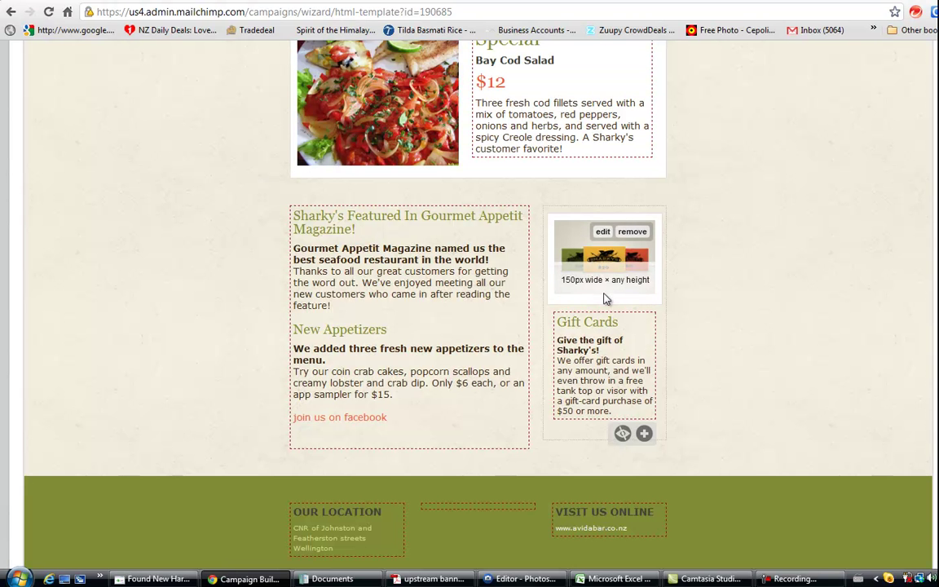
scroll(608, 294, down, 3)
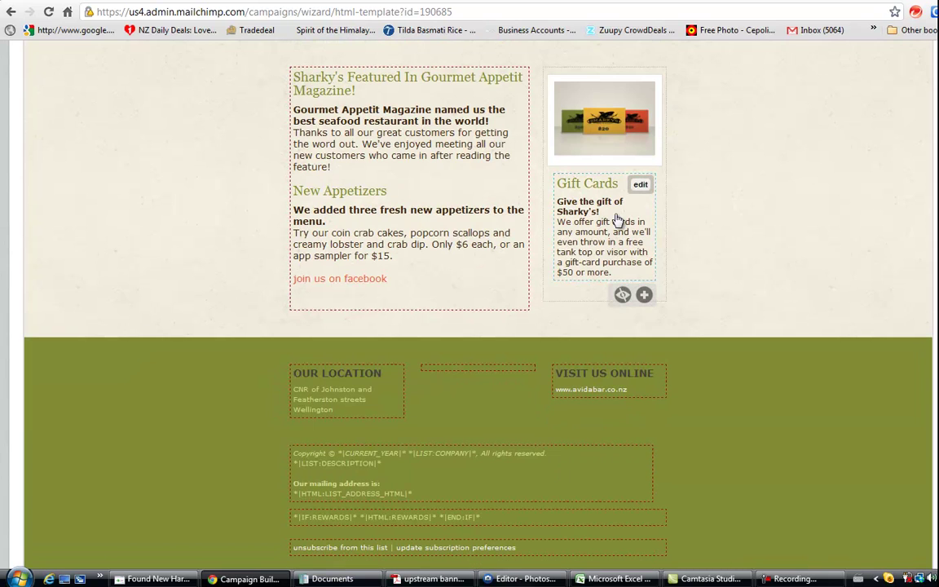
click(622, 295)
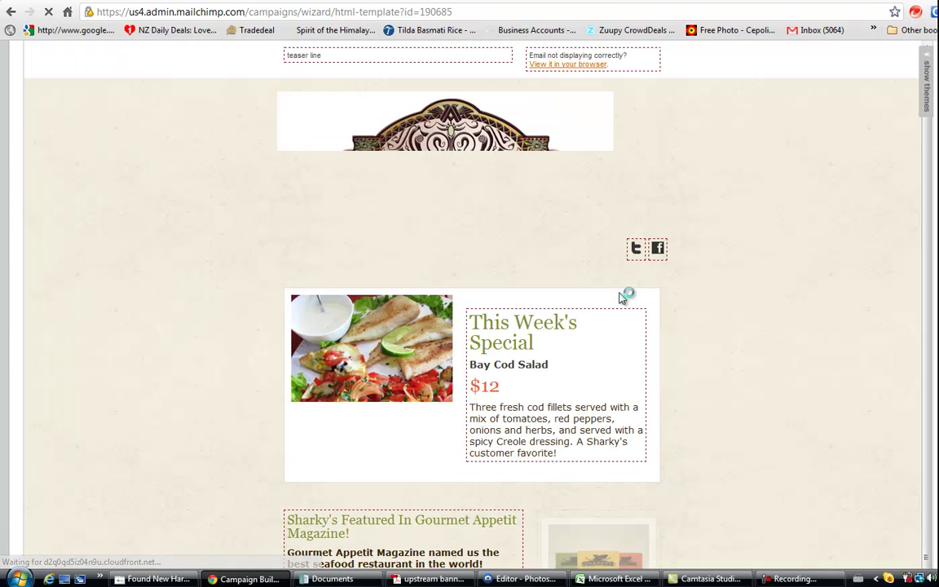
scroll(622, 295, down, 5)
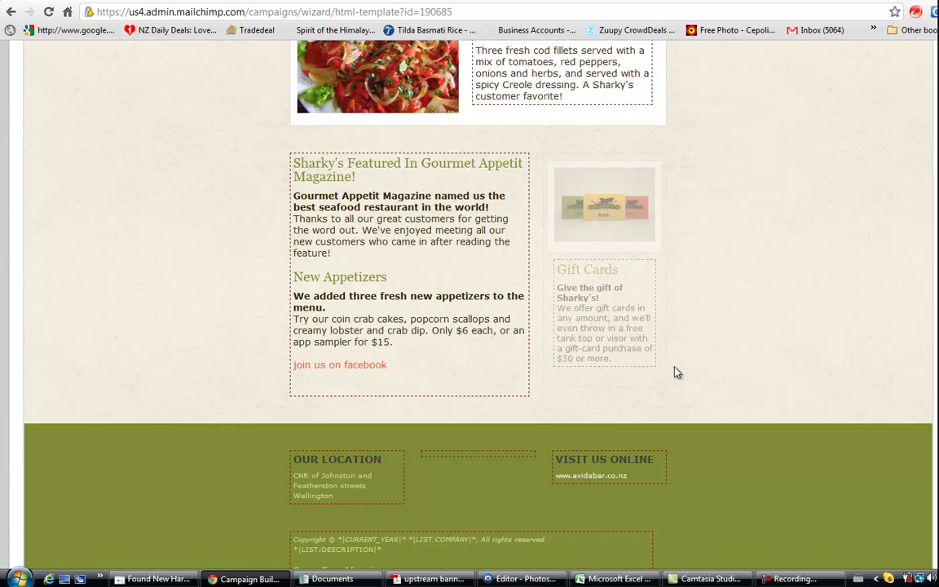
mouse_move(621, 346)
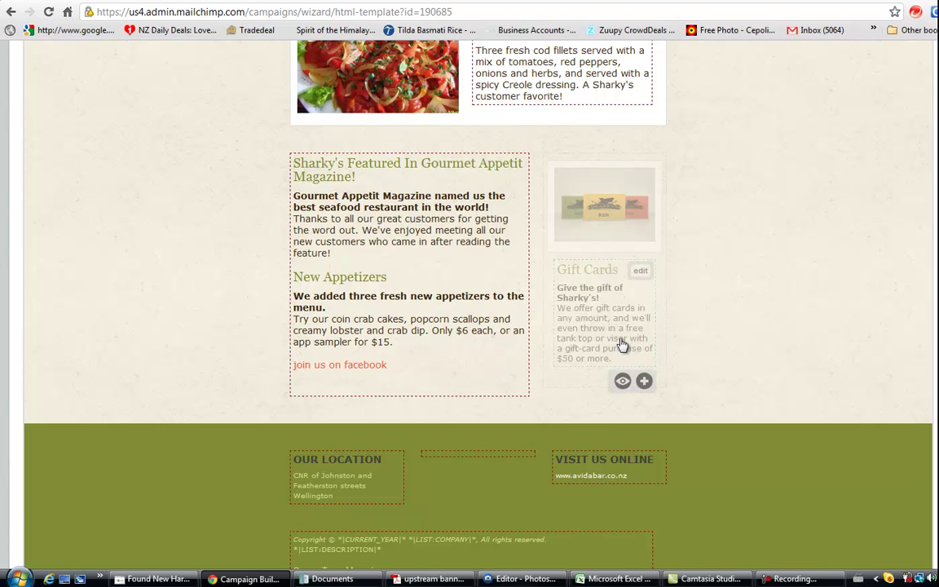
click(622, 381)
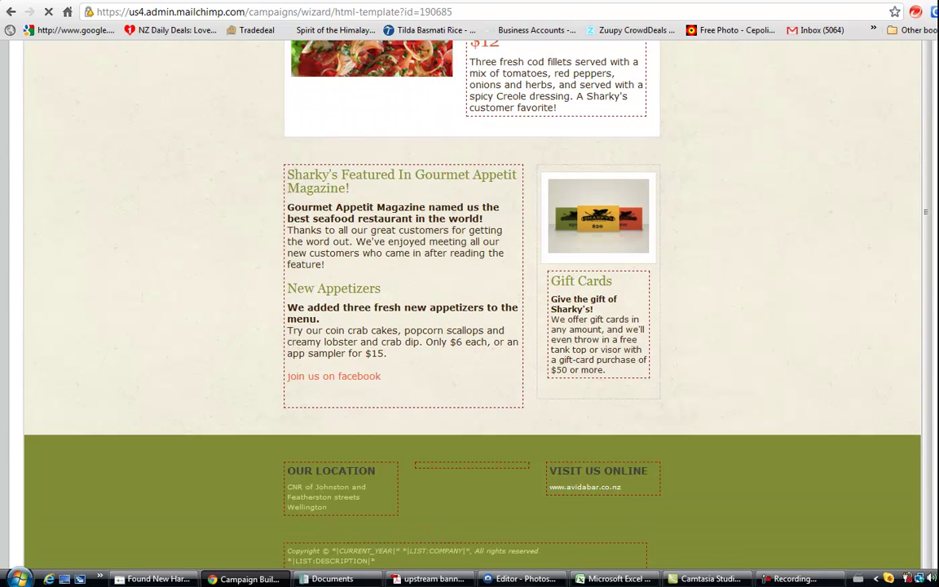
Step: Duplicate the Gift Cards sidebar block, then remove the duplicate
click(644, 391)
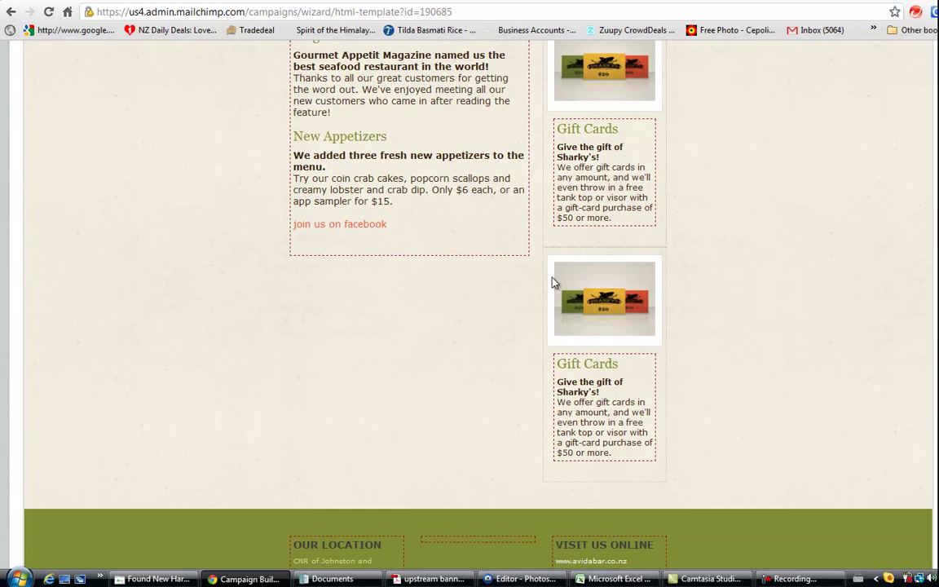
mouse_move(581, 394)
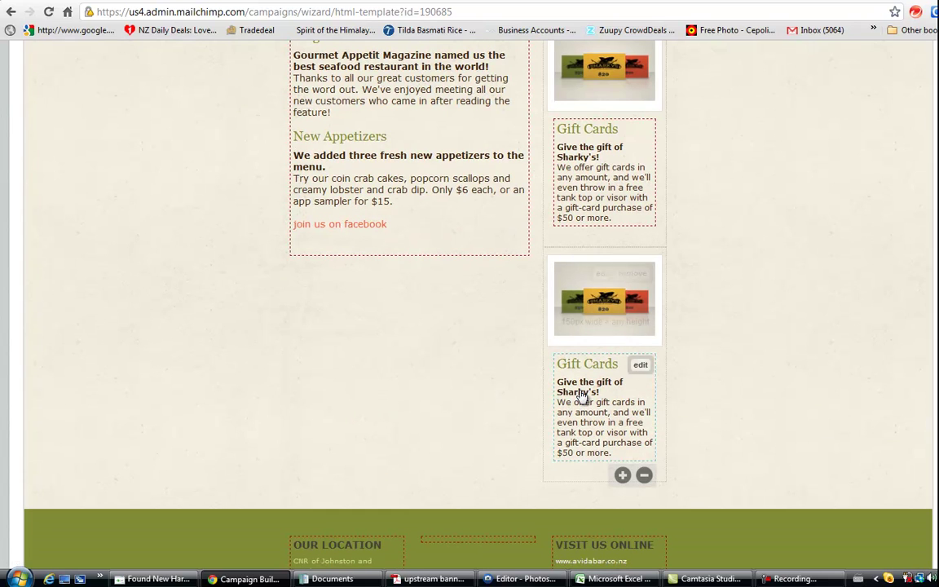
click(644, 477)
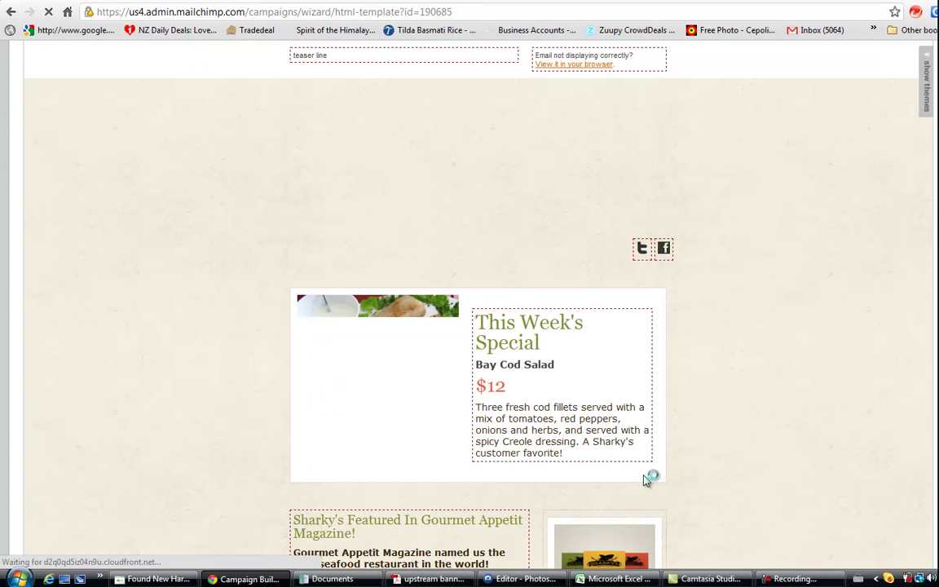
Step: Look over the footer's location, website and subscription link blocks, then open the popup preview of the newsletter
scroll(478, 306, down, 6)
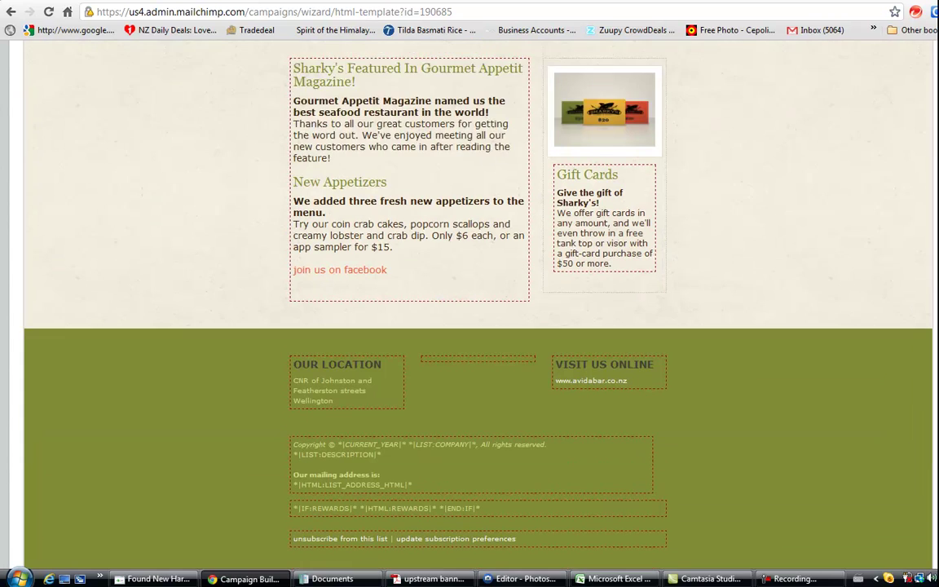
mouse_move(335, 303)
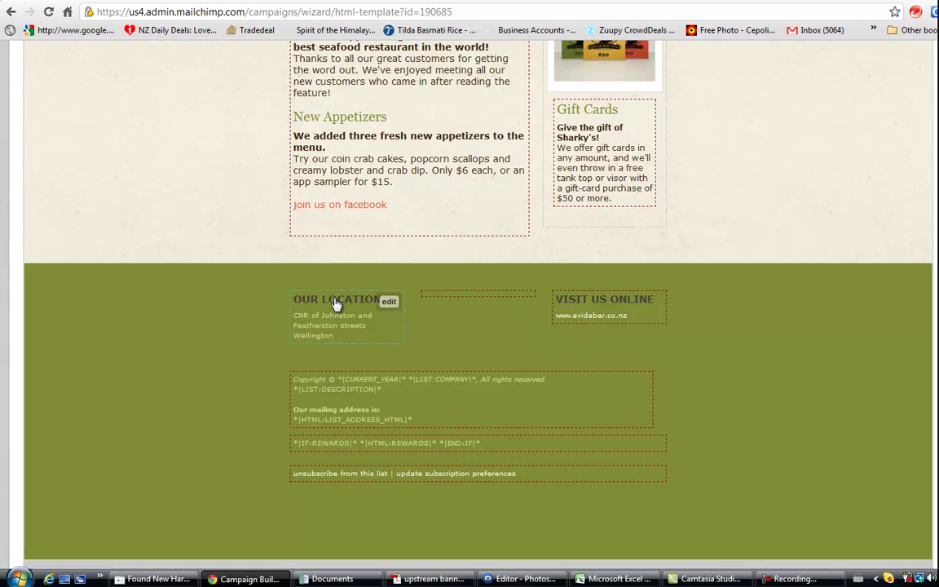
mouse_move(620, 329)
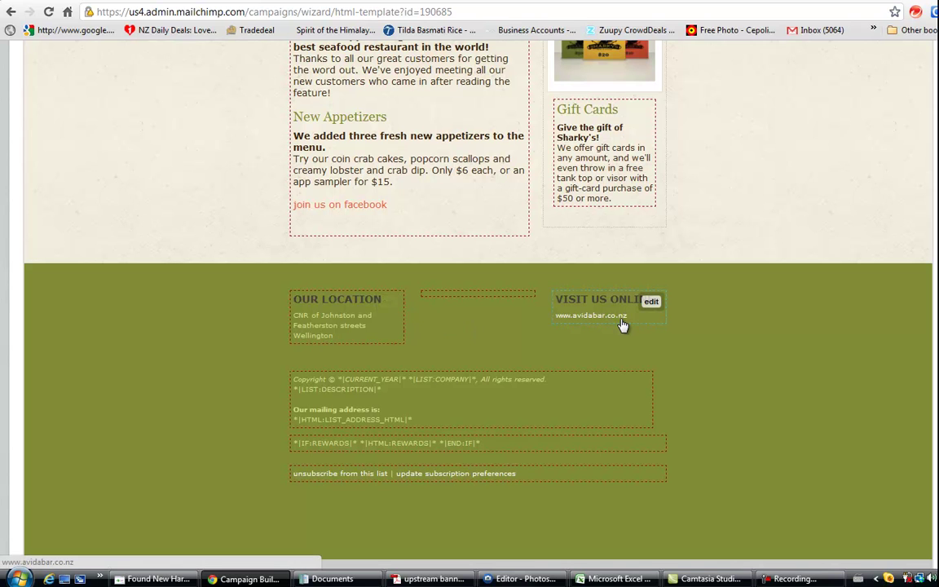
mouse_move(505, 408)
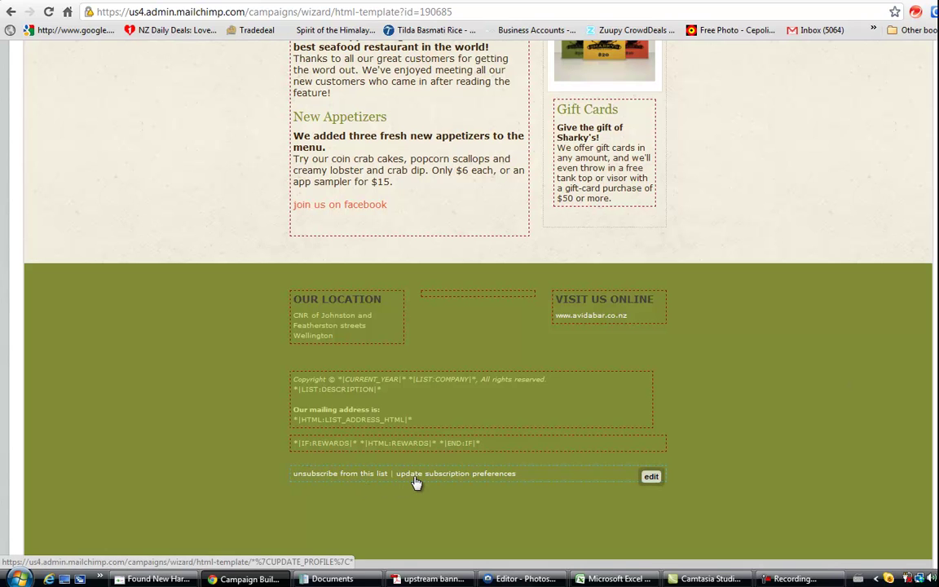
scroll(839, 369, down, 2)
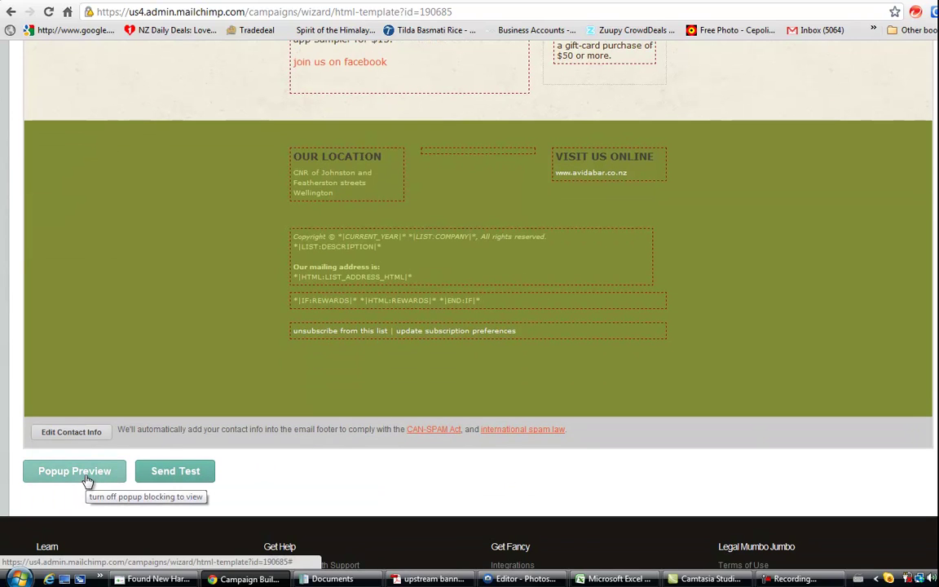
click(87, 480)
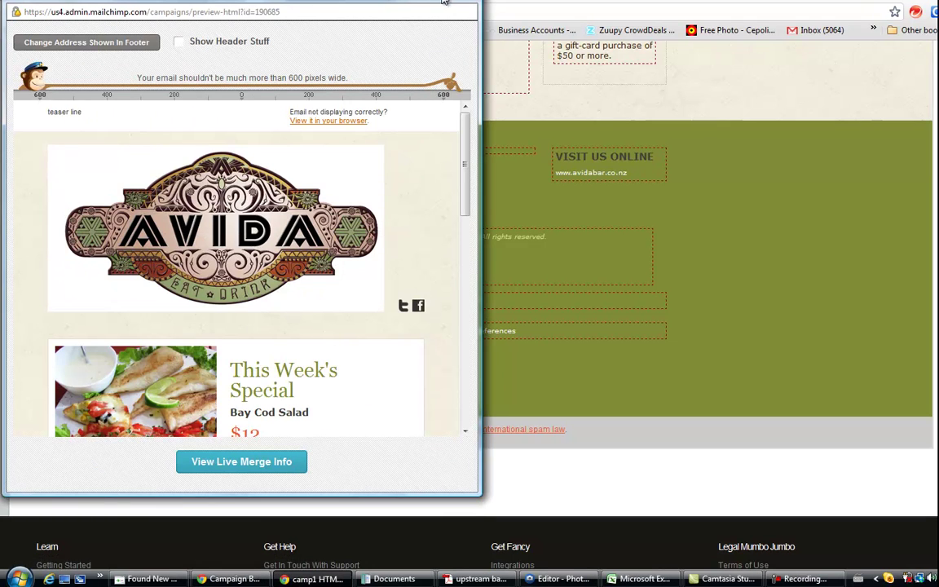
Step: Enlarge the newsletter preview, look over its header, special and article sections, and close the preview
double_click(399, 5)
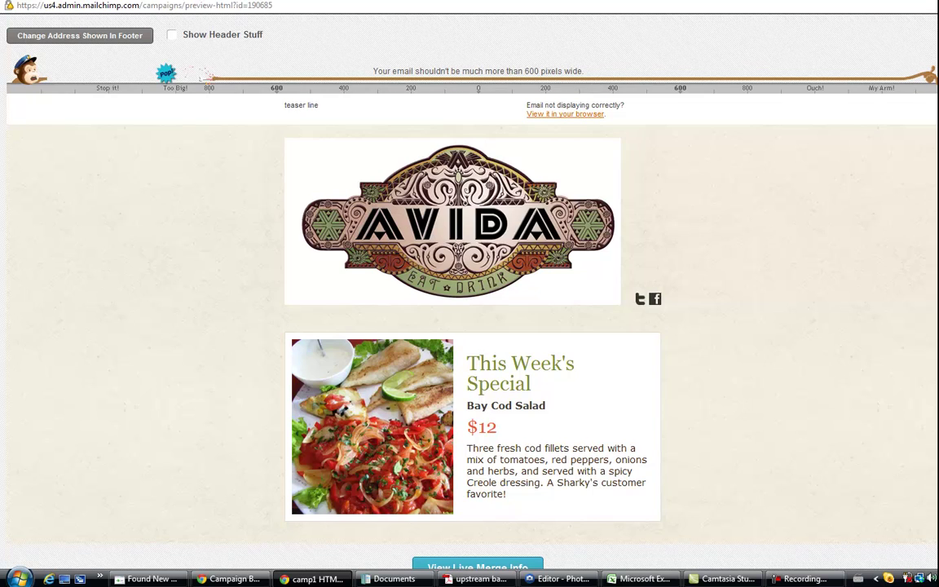
scroll(930, 204, down, 5)
scroll(932, 205, up, 5)
scroll(601, 269, down, 3)
scroll(419, 380, down, 1)
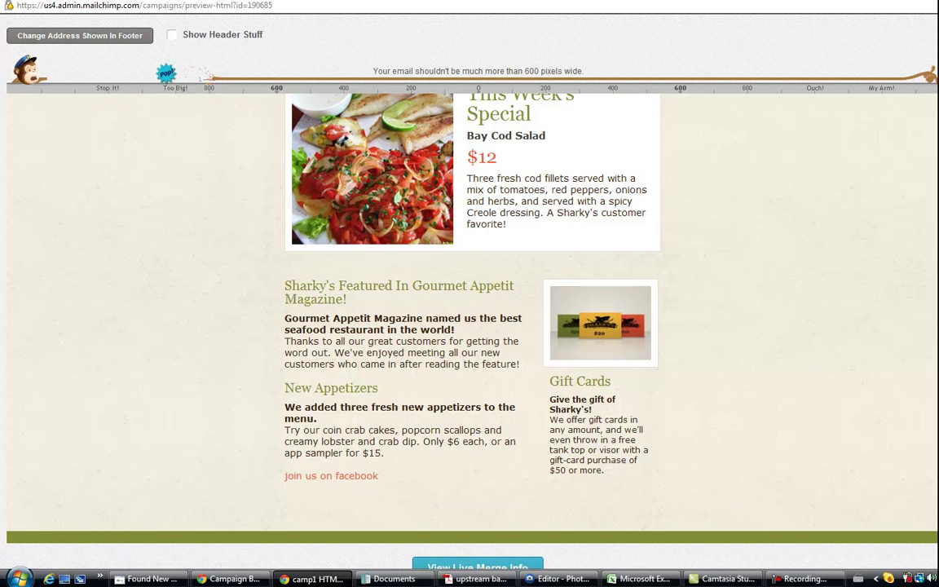
scroll(932, 154, up, 5)
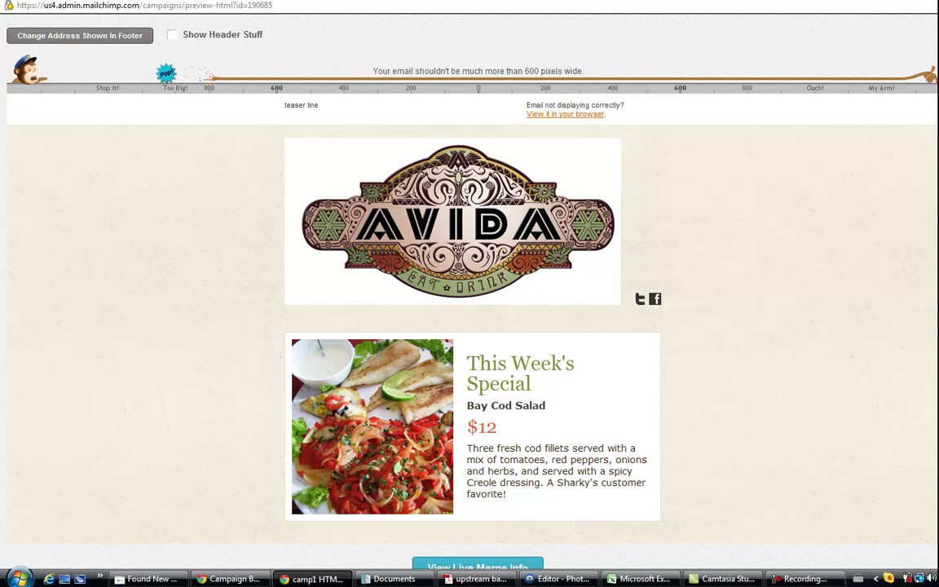
click(930, 1)
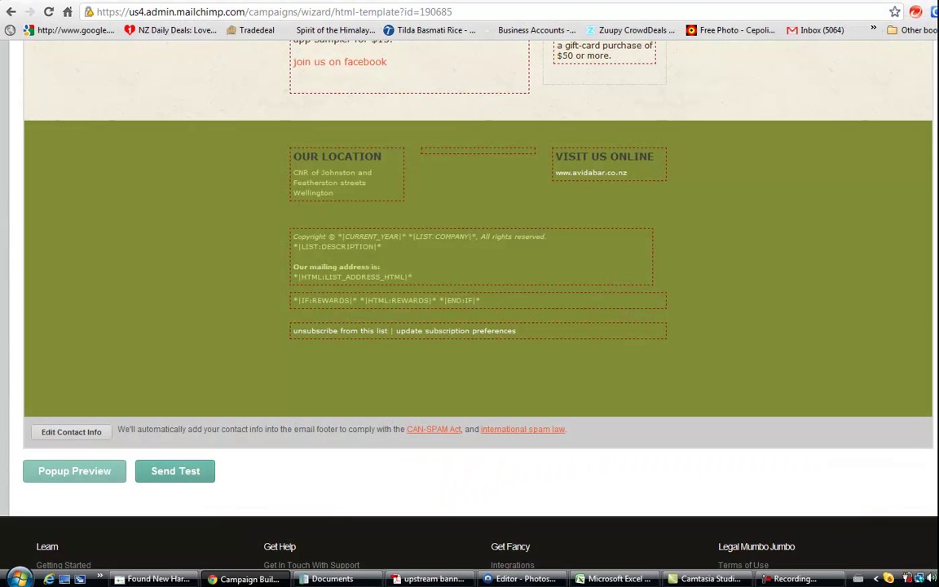
Step: Send a quick test of the newsletter to the tester's own e-mail address
click(202, 472)
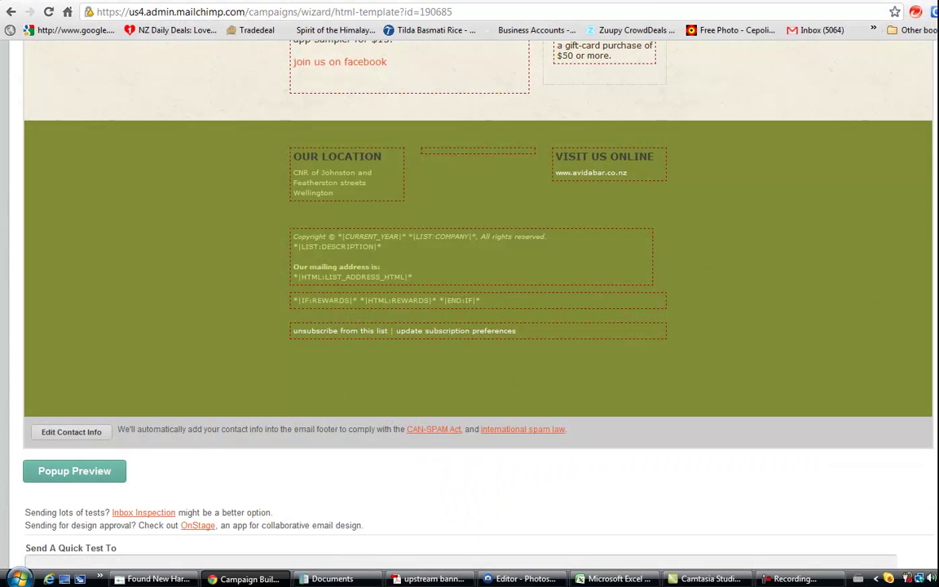
scroll(477, 301, down, 2)
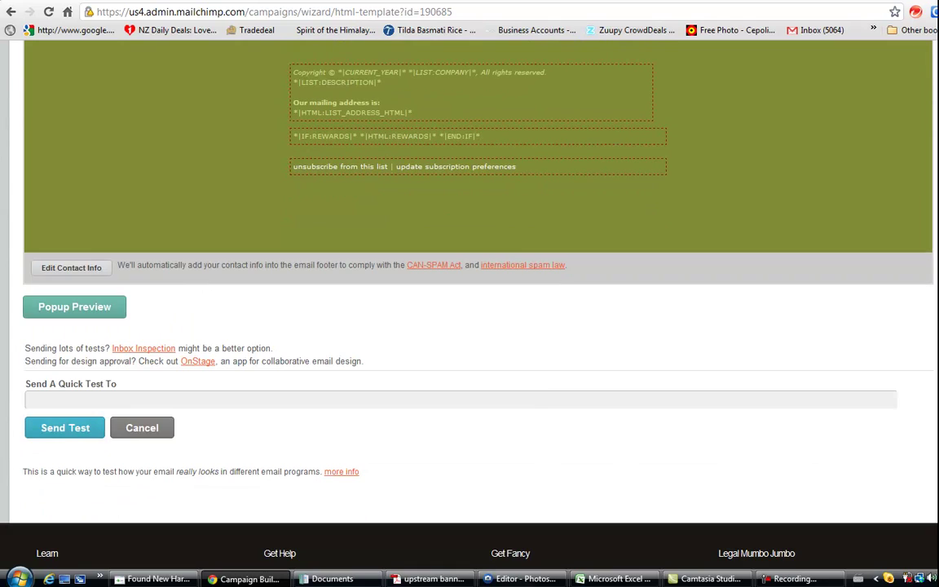
click(532, 404)
text(h)
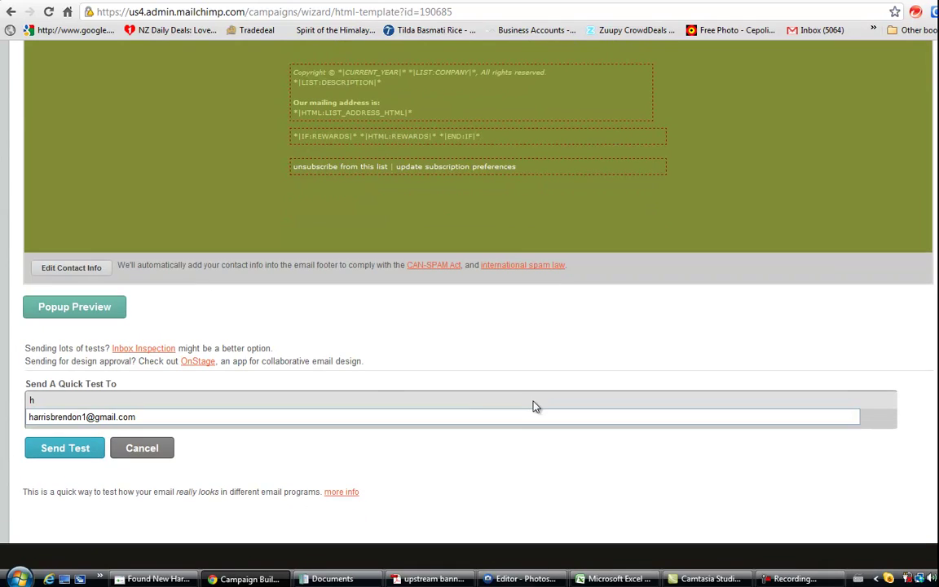
click(352, 417)
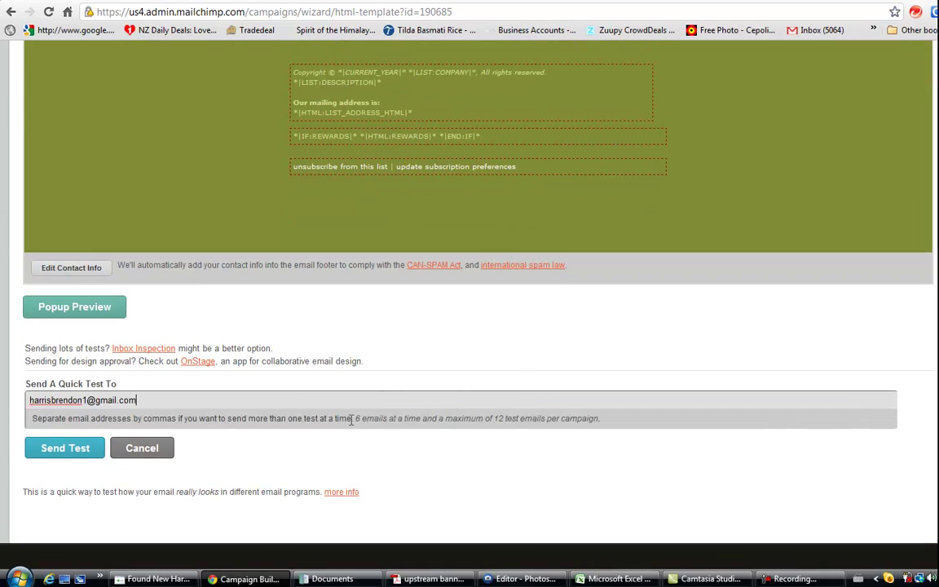
click(65, 448)
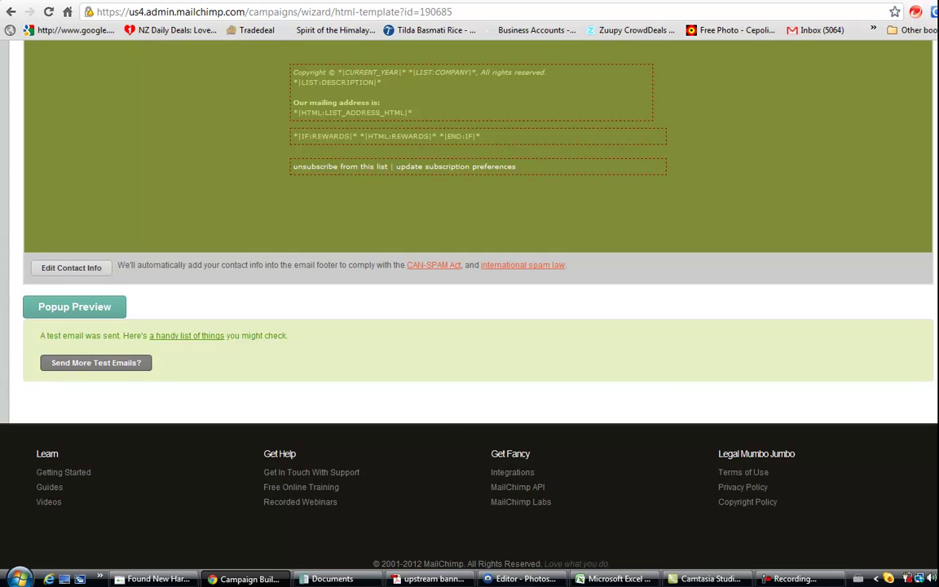
Step: Reopen the popup preview with the header details and live merge info shown, check the footer, and close it
scroll(925, 126, up, 20)
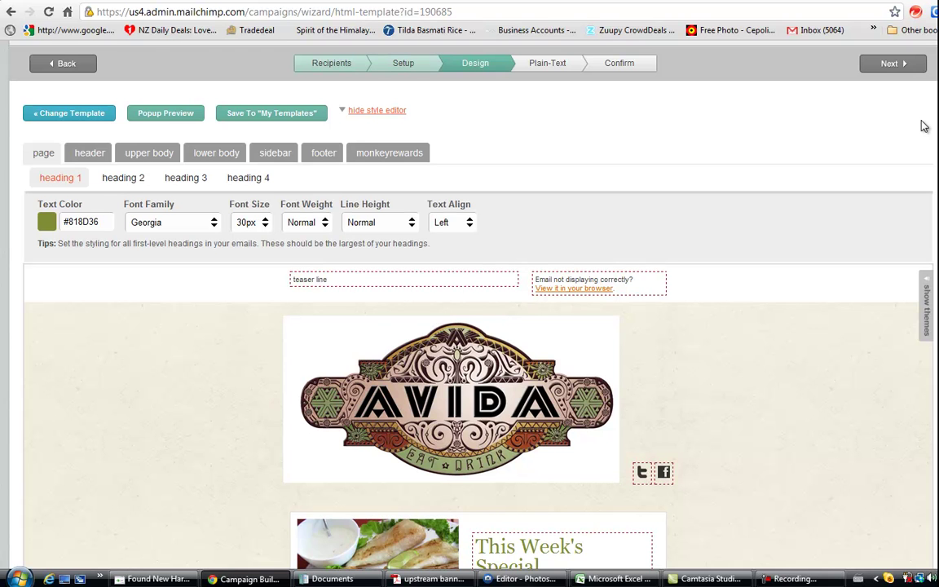
scroll(924, 127, down, 20)
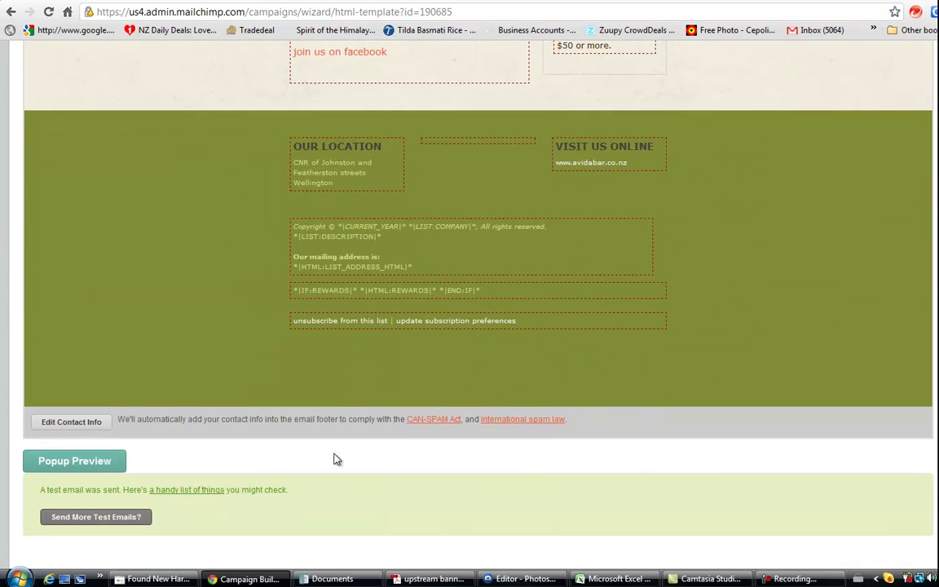
click(118, 462)
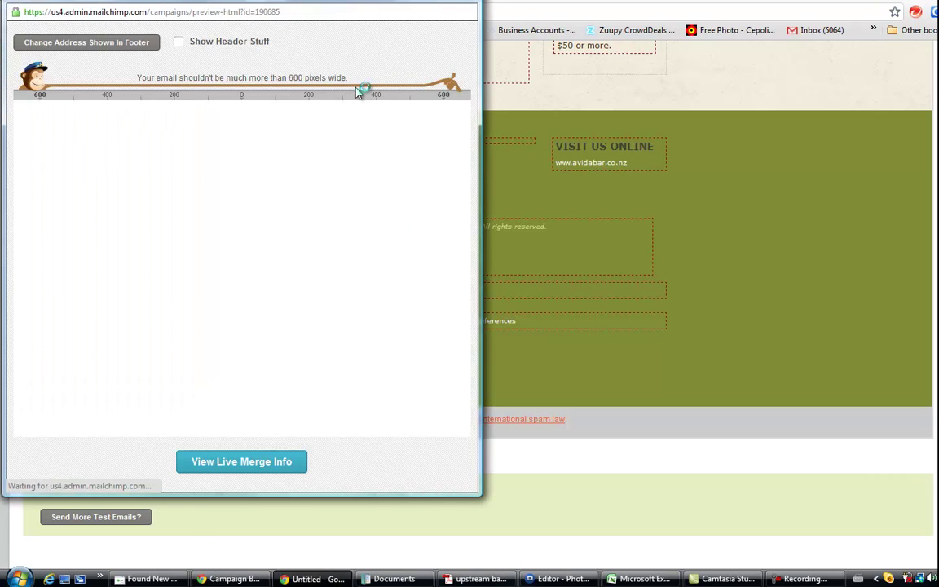
click(178, 40)
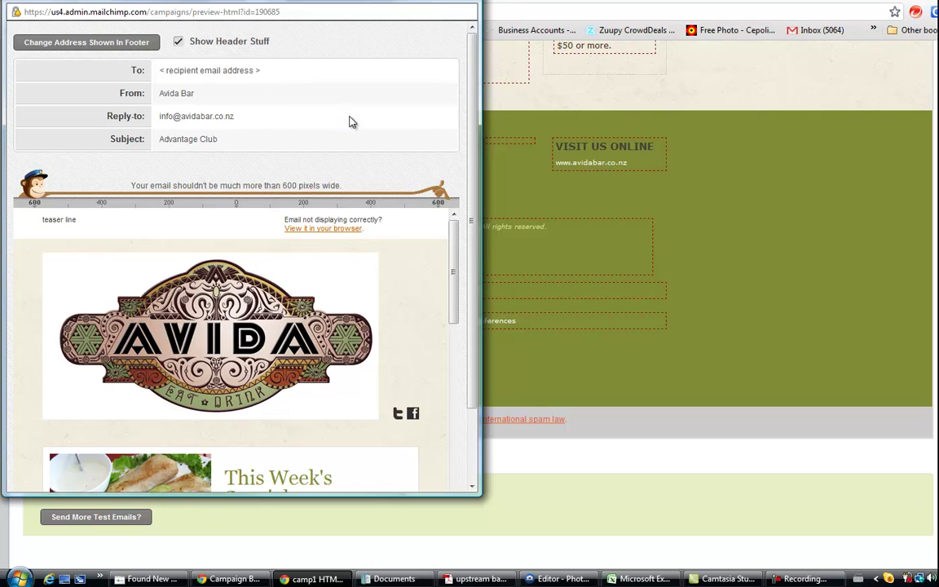
scroll(470, 110, down, 2)
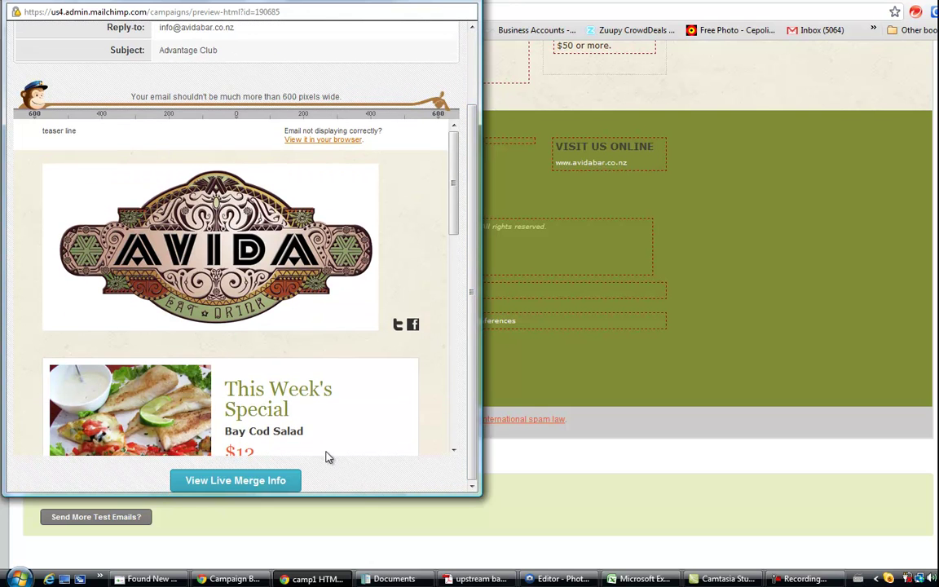
click(272, 479)
drag(459, 204, 454, 412)
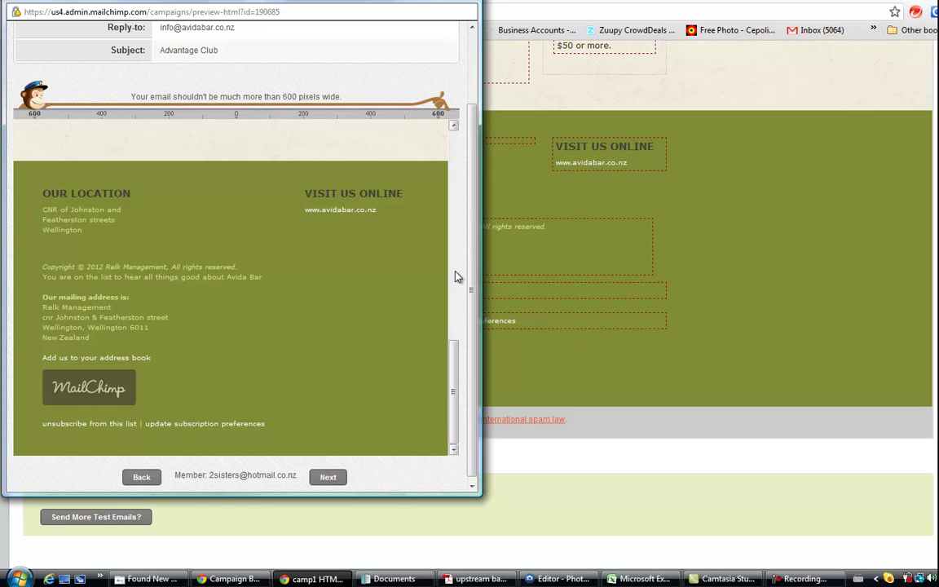
click(460, 4)
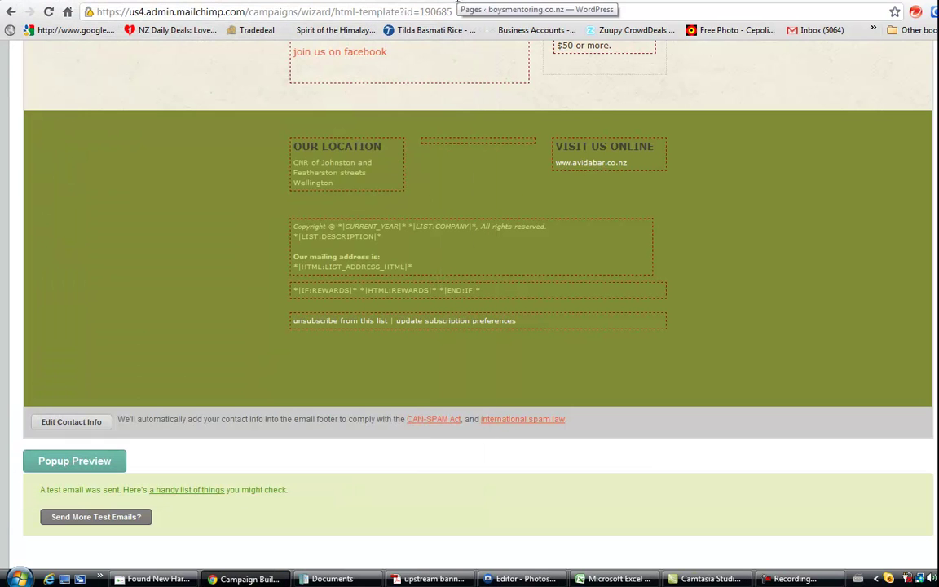
Step: Continue to the campaign's plain-text version and copy its text from the HTML email
scroll(824, 209, up, 15)
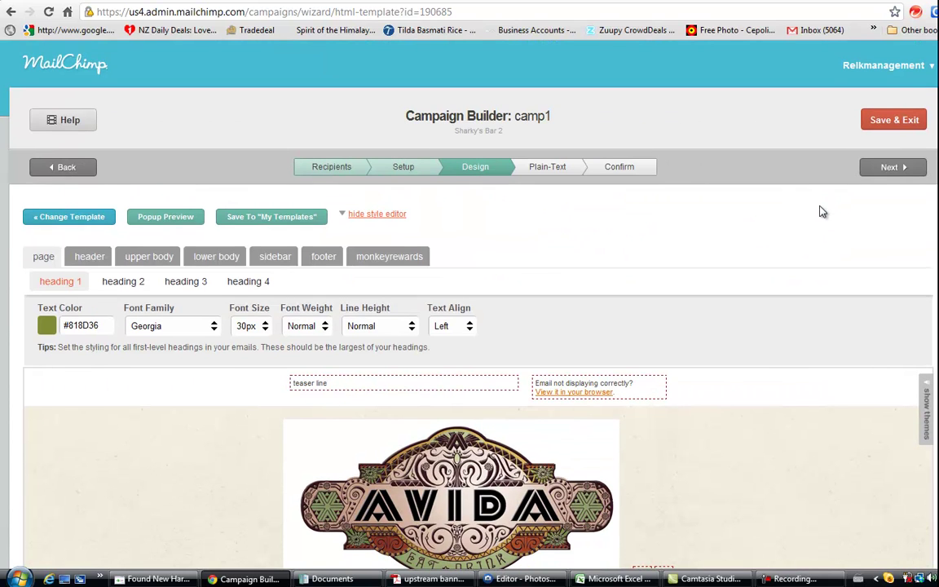
click(897, 168)
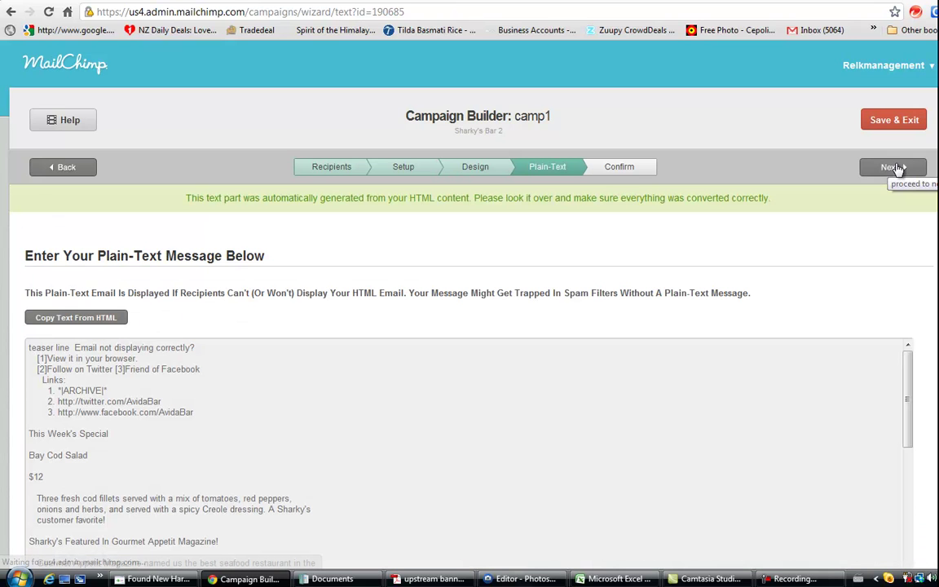
click(106, 320)
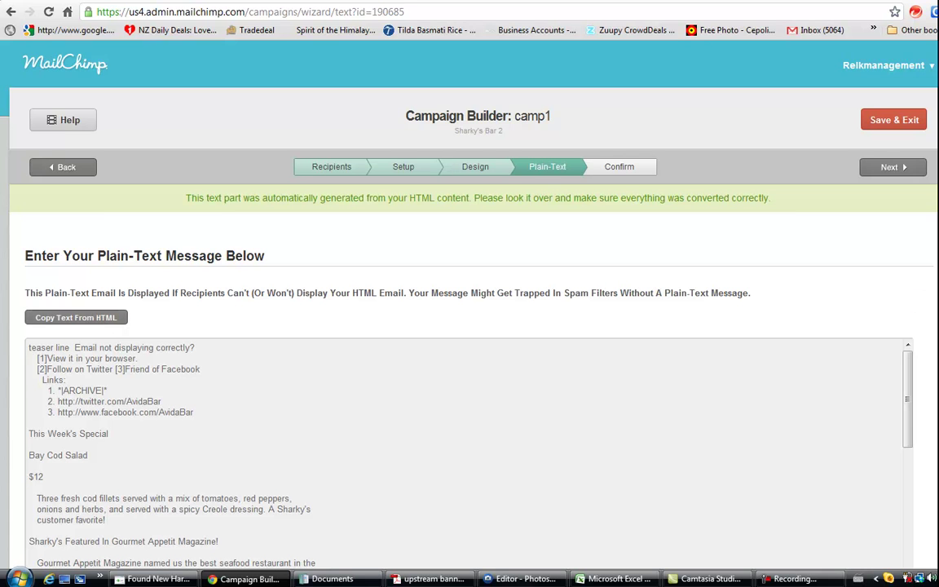
Step: Delete the teaser line and the browser, Twitter and Facebook links block at the start of the plain-text message
scroll(802, 521, down, 1)
scroll(410, 258, down, 1)
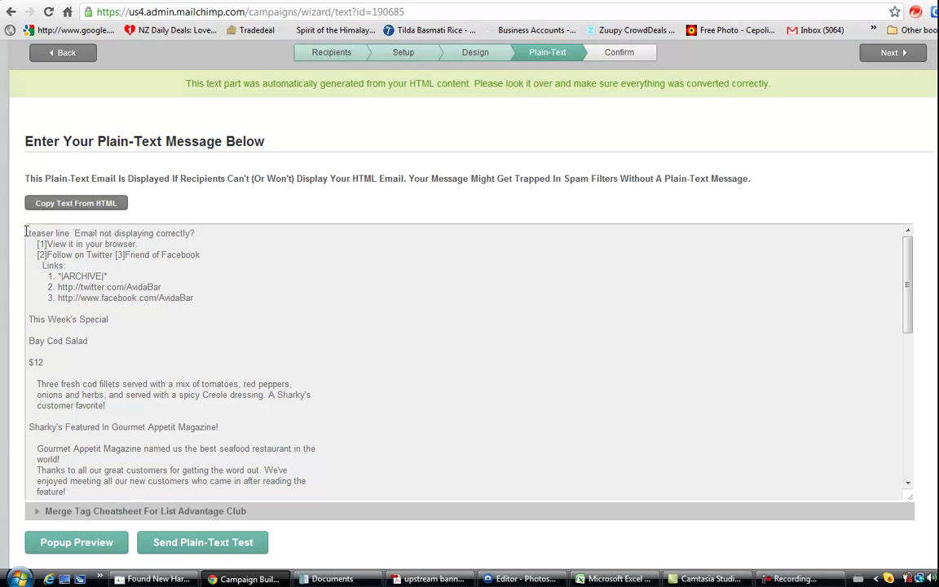
drag(26, 233, 191, 299)
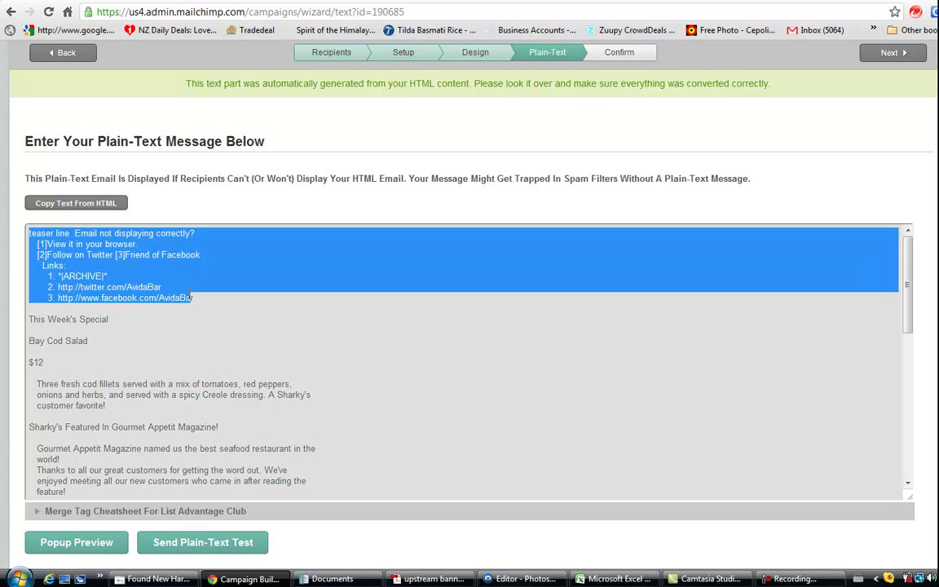
key(Delete)
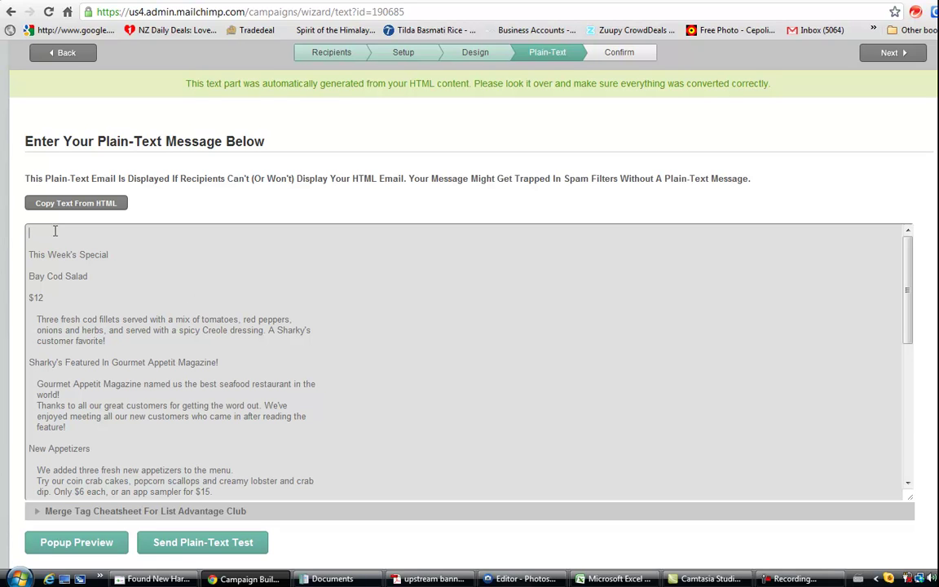
Step: Check the end of the plain-text message, then continue to the confirmation stage and review the campaign summary
drag(910, 285, 911, 433)
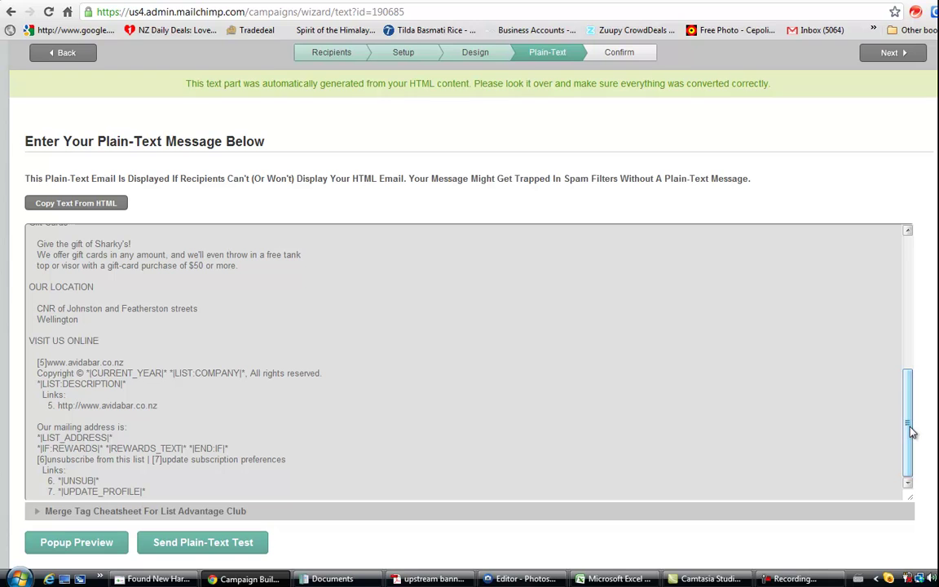
scroll(470, 326, up, 2)
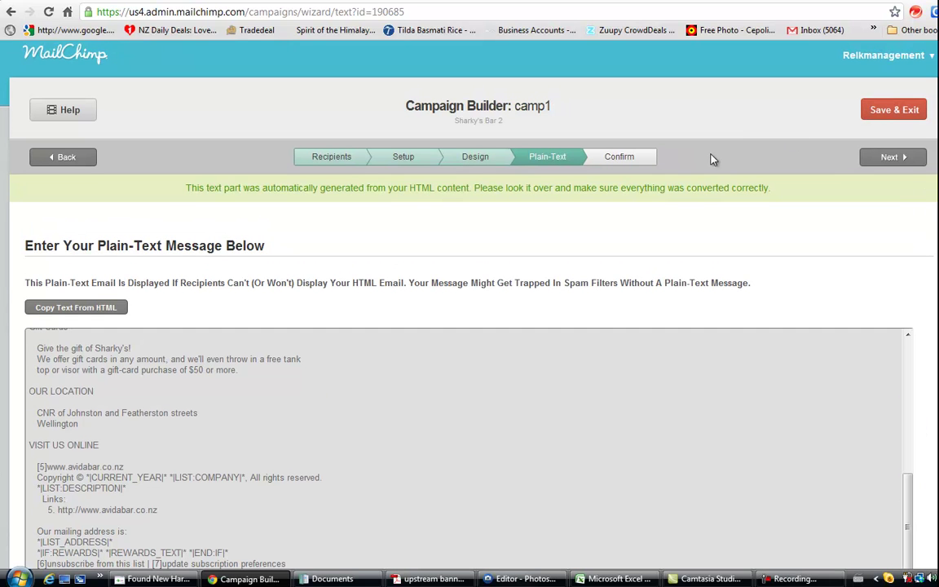
click(874, 160)
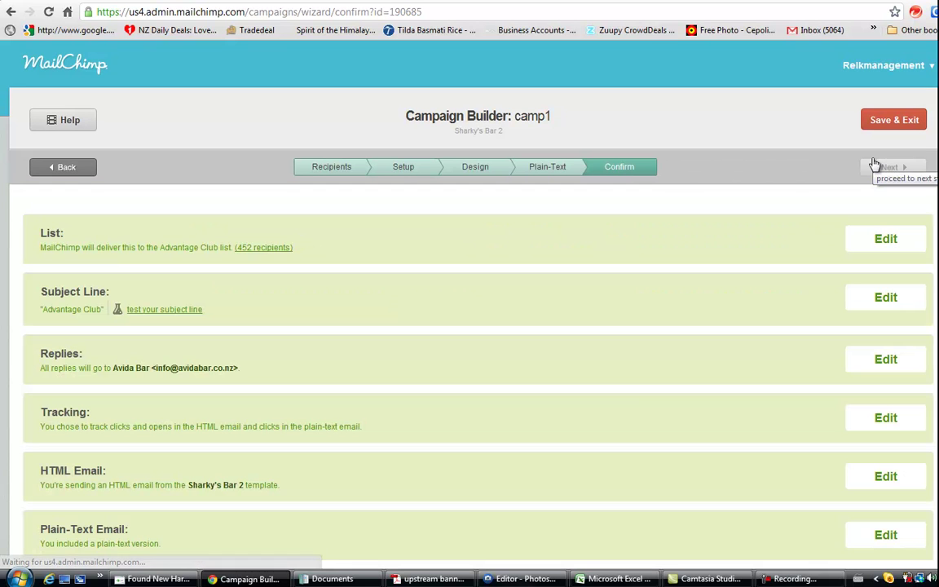
scroll(469, 326, down, 1)
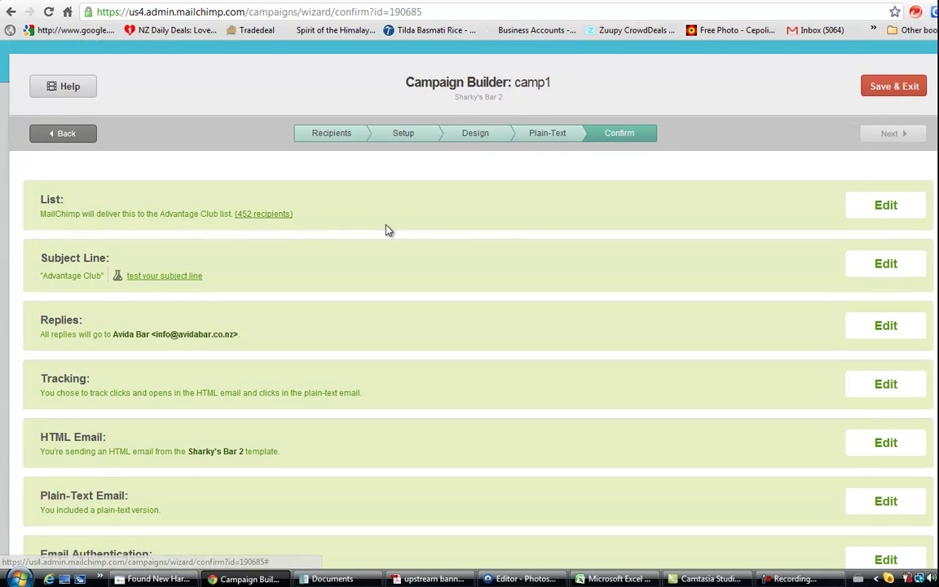
scroll(469, 327, down, 5)
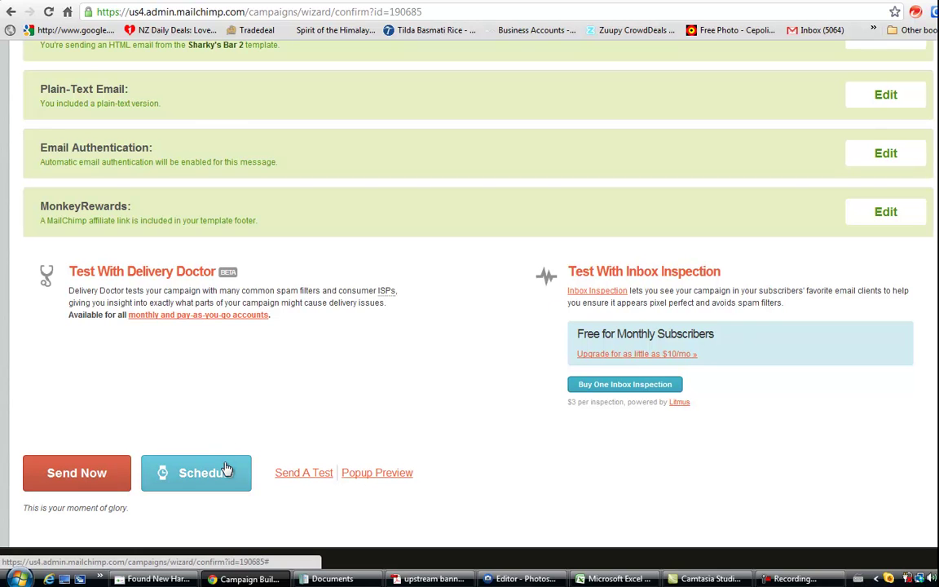
Step: Open the campaign's delivery scheduling options and go to the settings for editing the delivery timezone
click(227, 470)
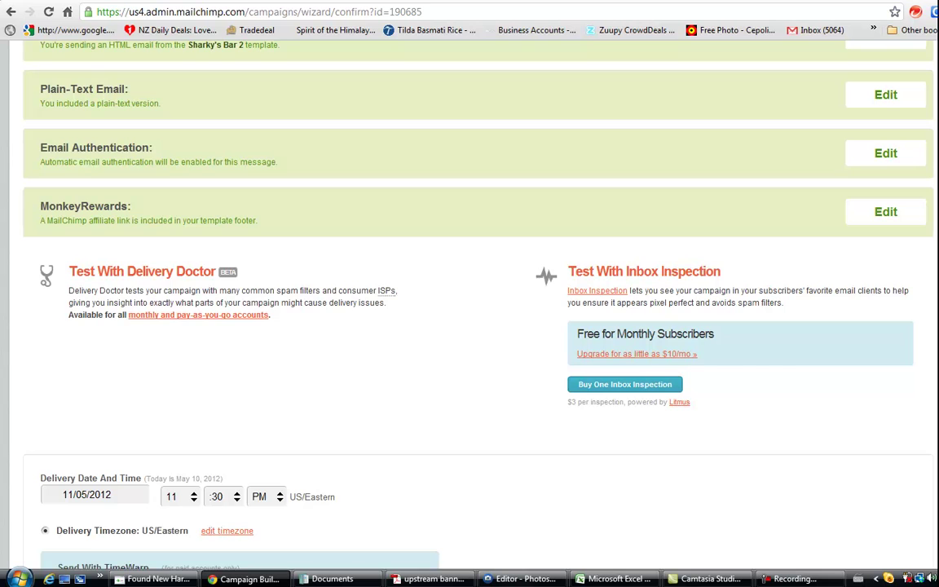
scroll(470, 326, down, 2)
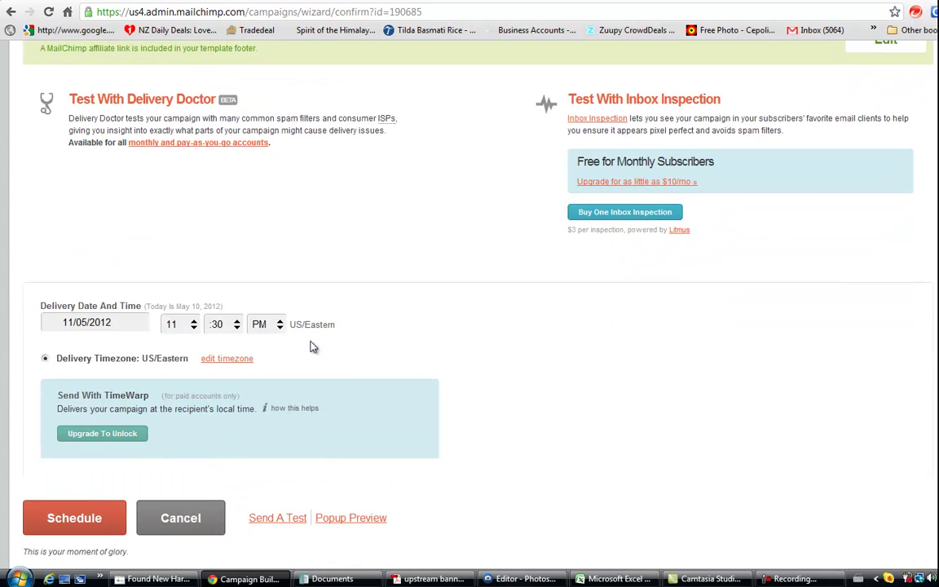
click(227, 359)
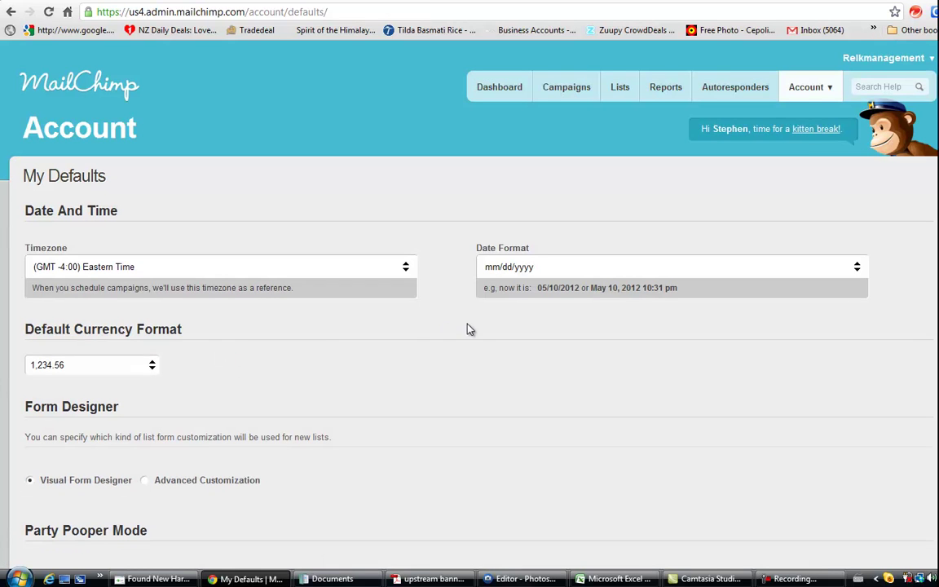
Step: Set the account's default timezone to (GMT +12:00) New Zealand Time and keep the date format as mm/dd/yyyy
click(405, 267)
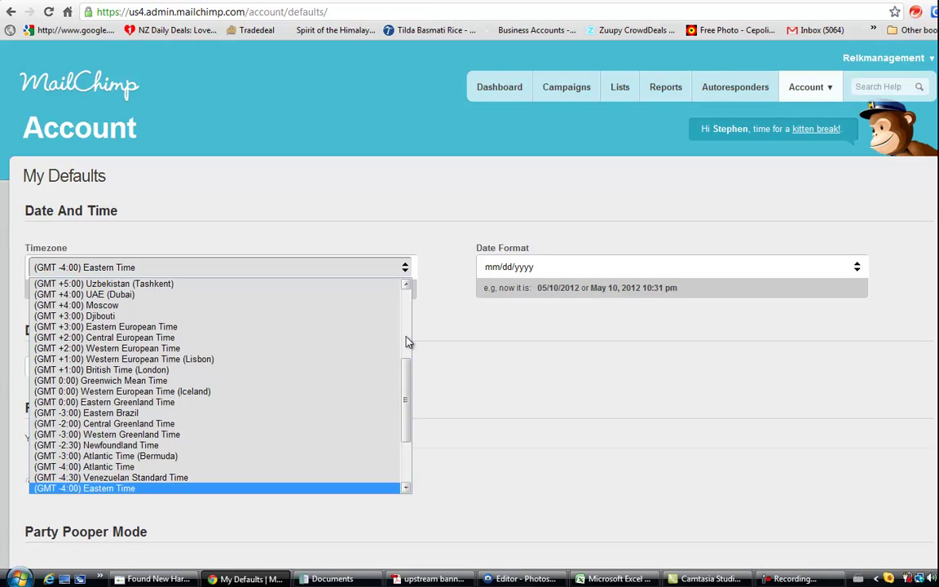
drag(405, 368, 402, 292)
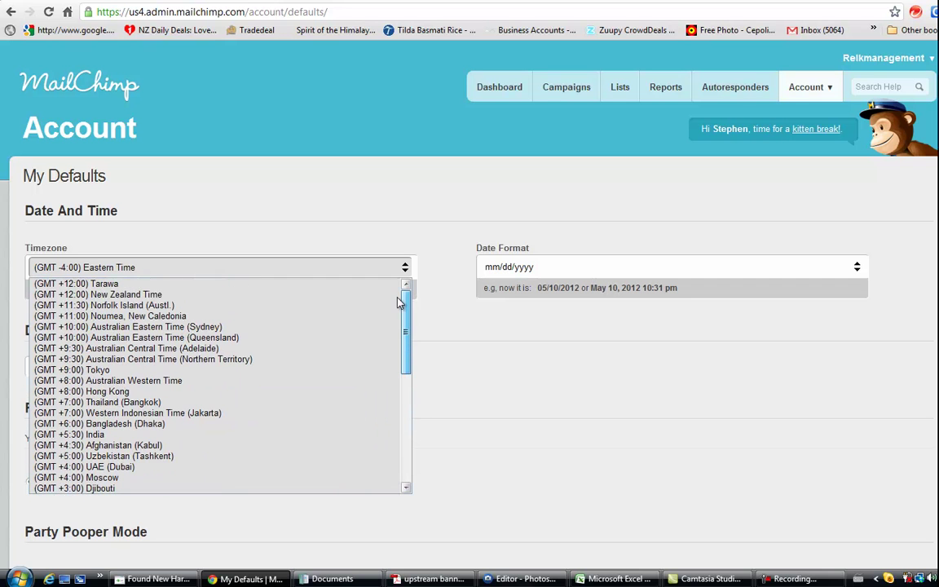
click(242, 295)
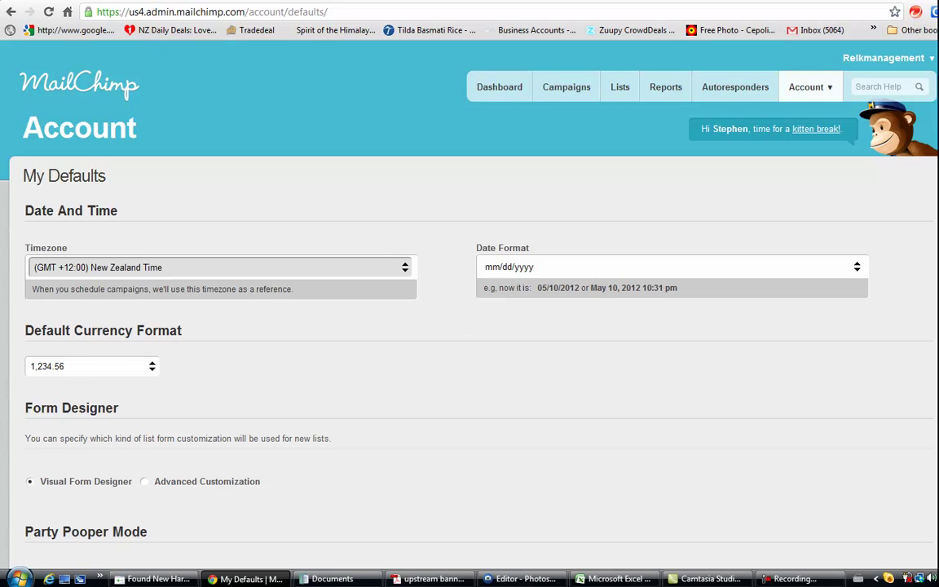
click(773, 261)
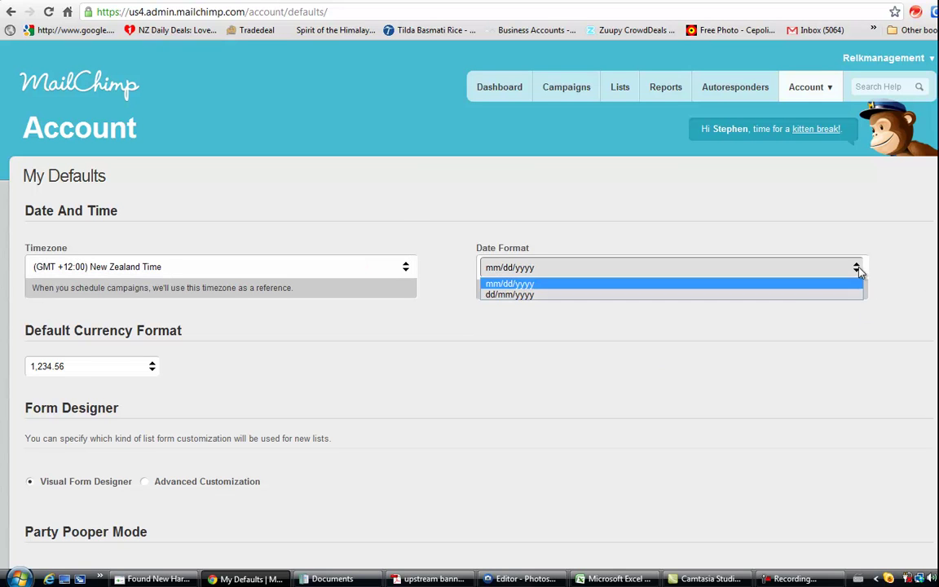
click(715, 279)
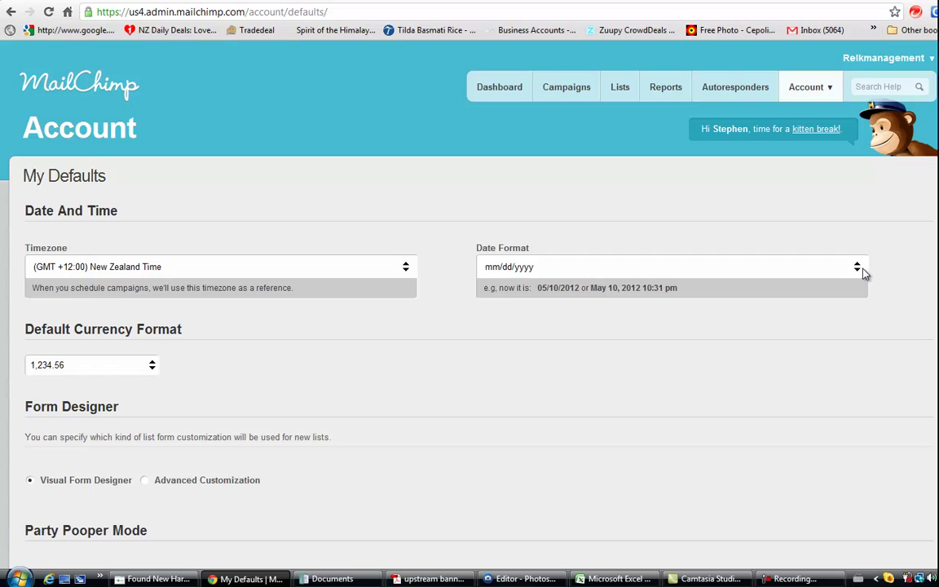
Step: Save the account defaults, leaving the currency format, form designer and Party Pooper Mode options as they are
scroll(801, 520, down, 1)
scroll(422, 282, down, 3)
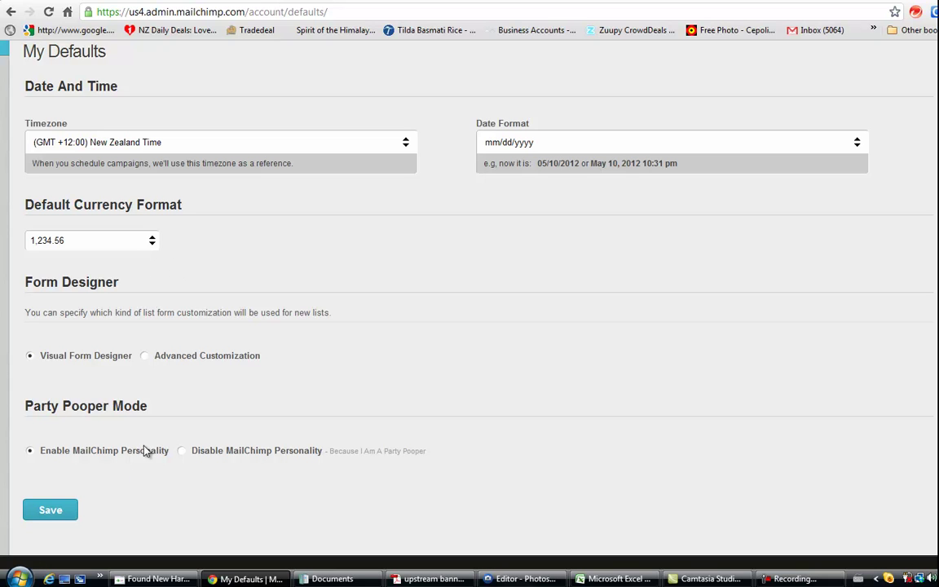
click(63, 514)
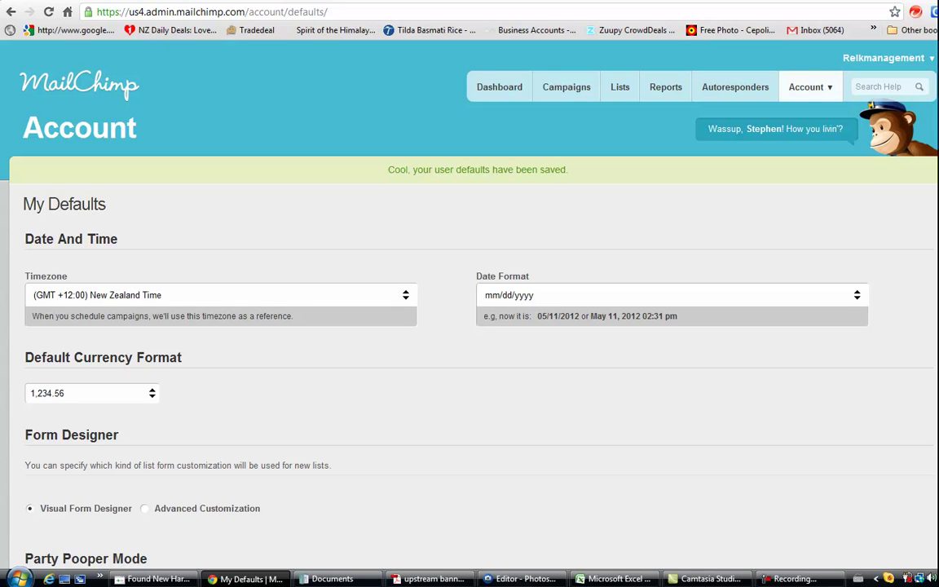
Step: Reopen the camp1 draft campaign for editing and review its confirmation summary through to the send and schedule options
click(549, 87)
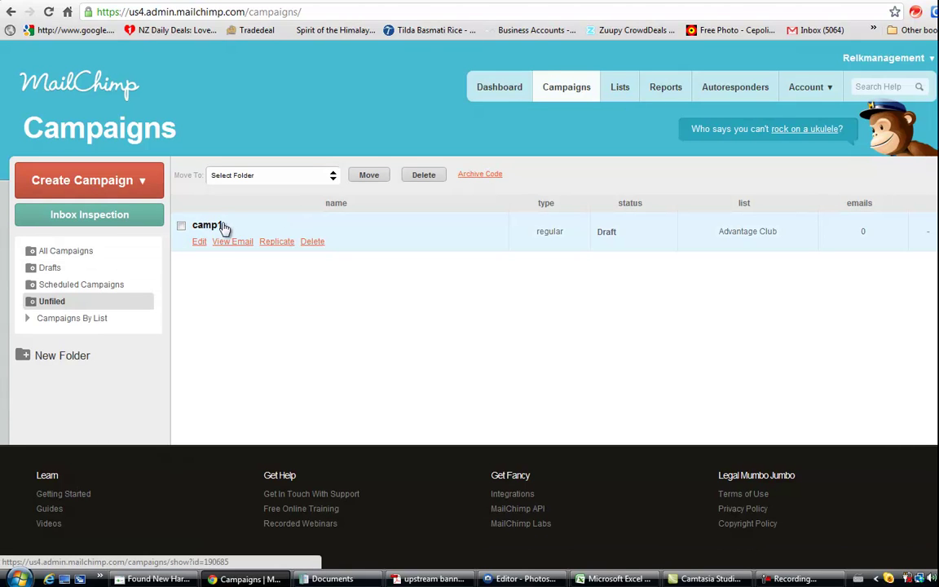
click(199, 244)
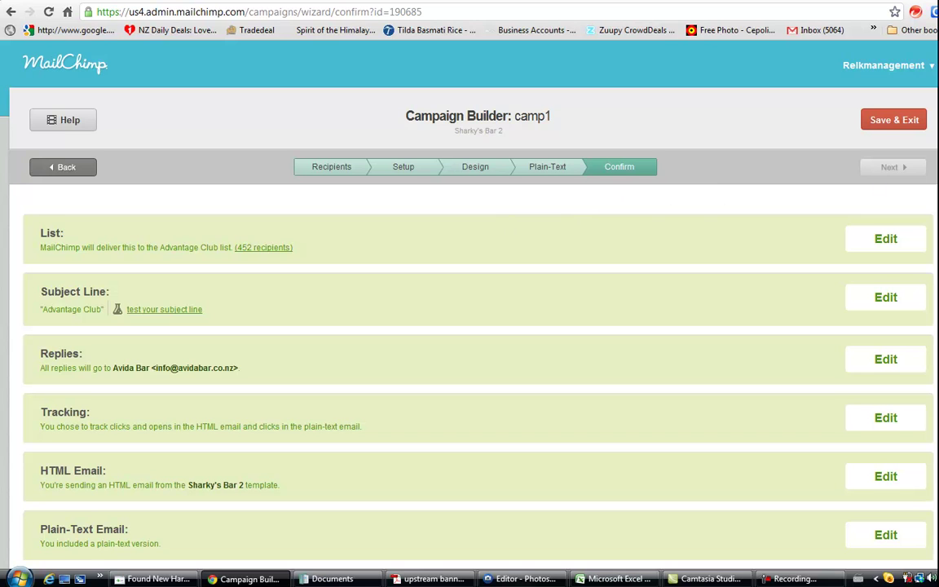
scroll(469, 310, down, 3)
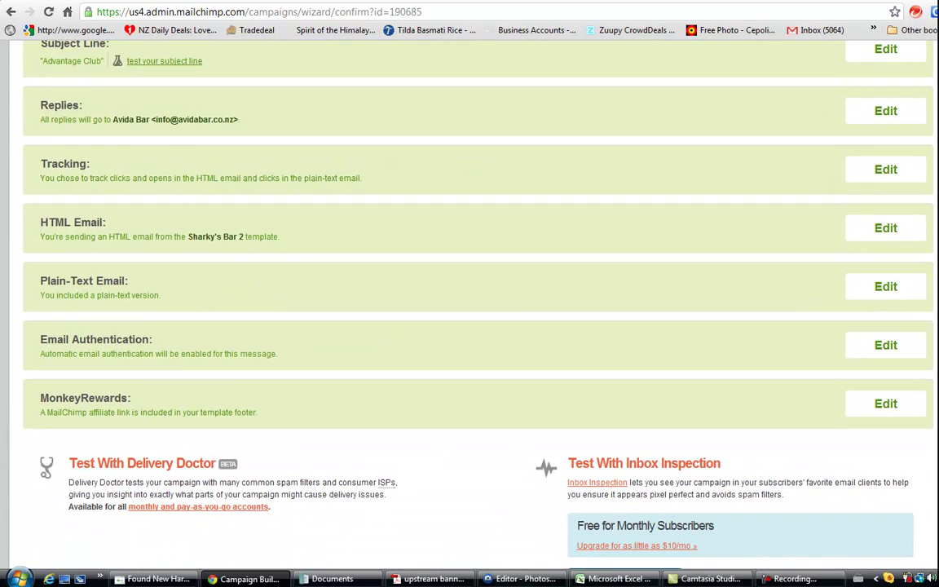
scroll(470, 310, down, 2)
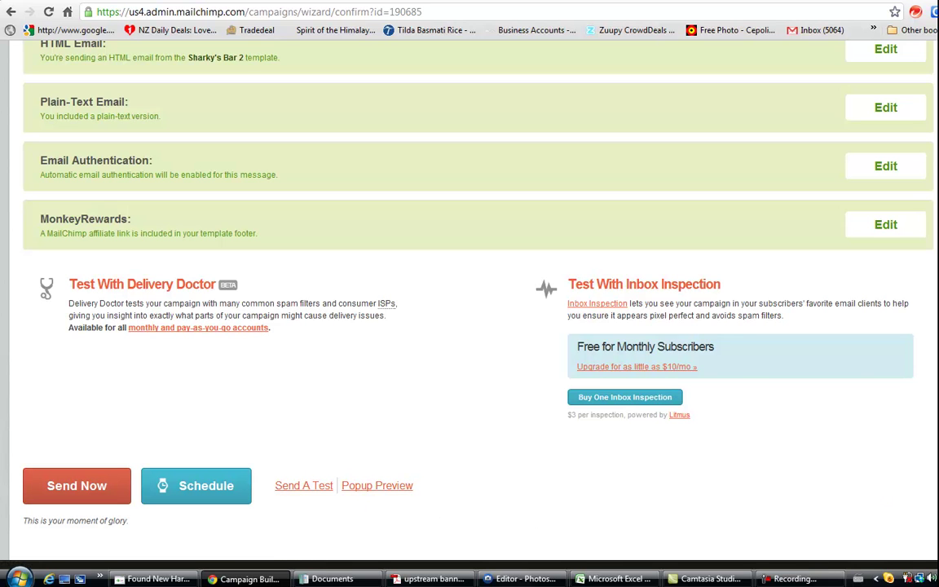
scroll(470, 294, up, 4)
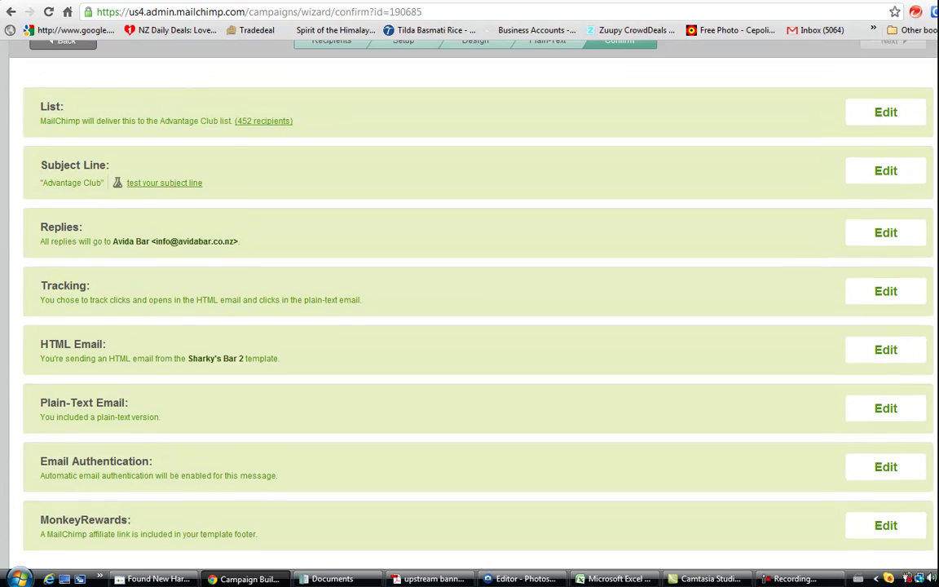
scroll(700, 369, up, 1)
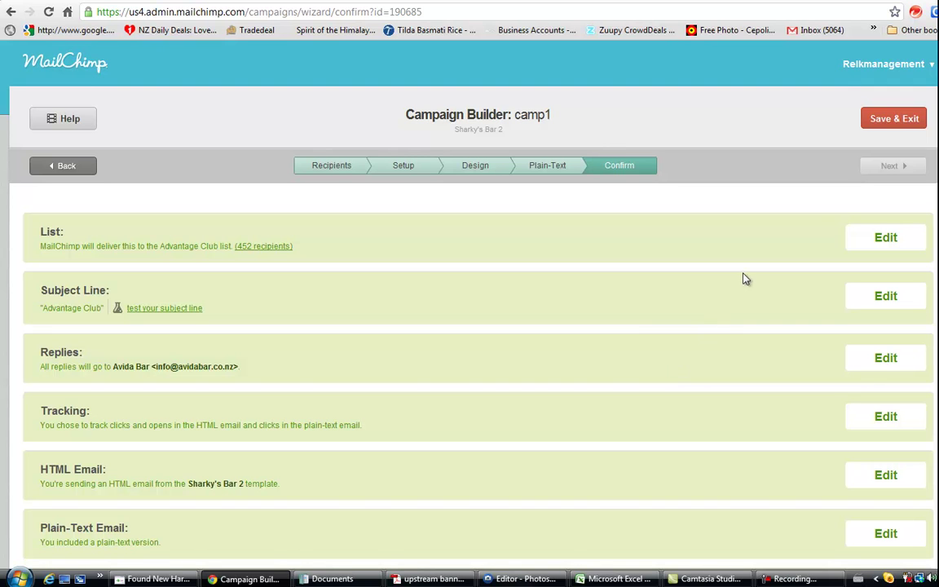
click(790, 579)
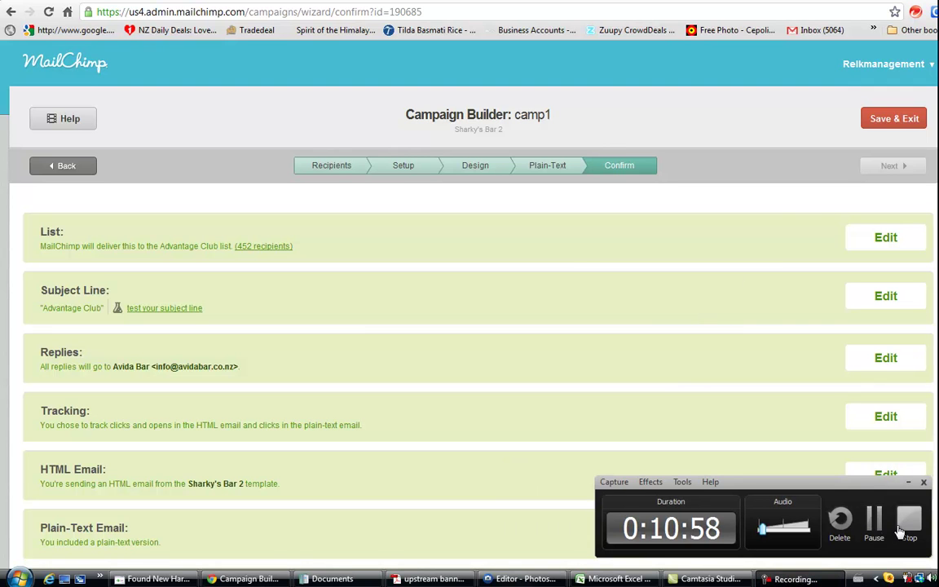